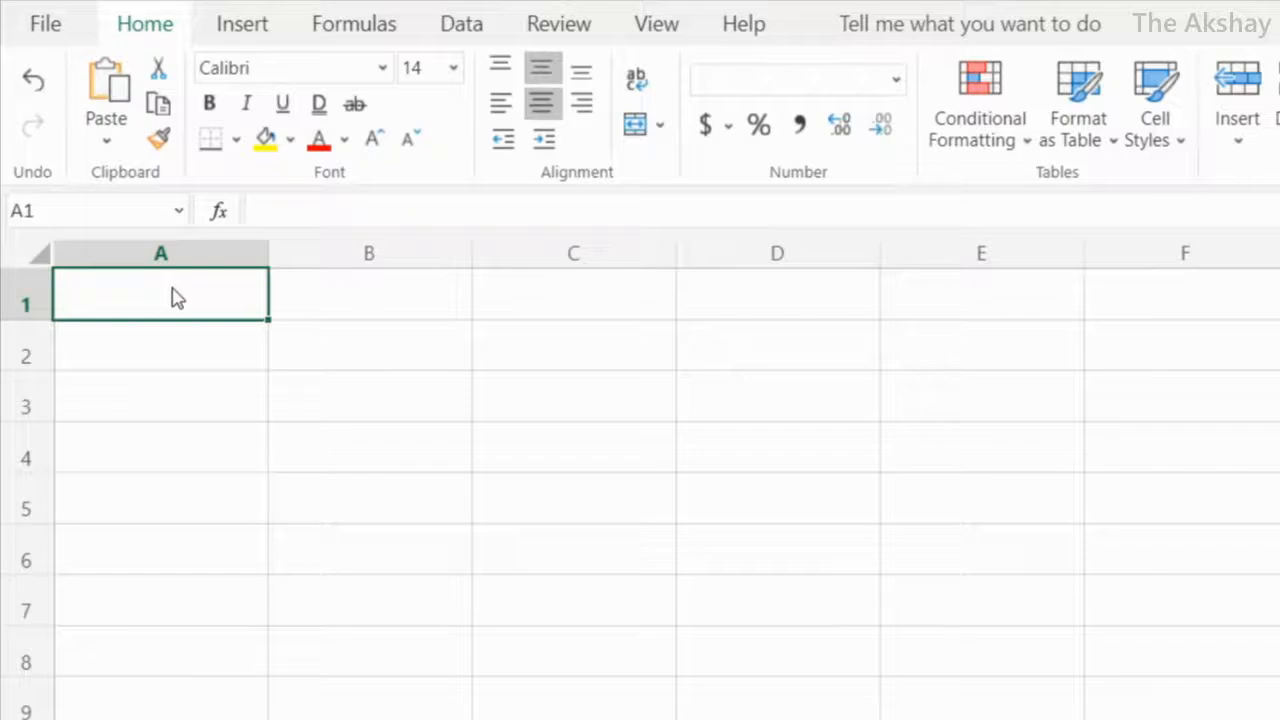
# Step: Enter 1 in cell A1 and autofill it down to A9
pyautogui.write('1')
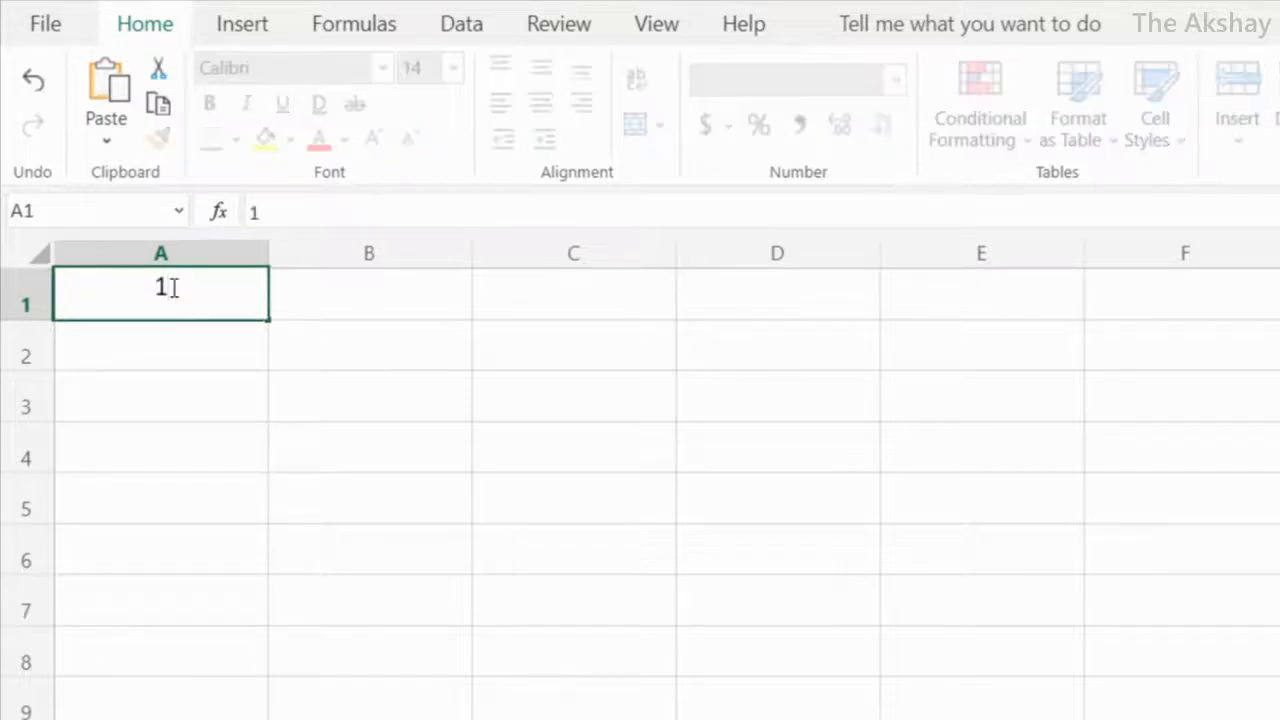
pyautogui.press('Return')
pyautogui.click(172, 296)
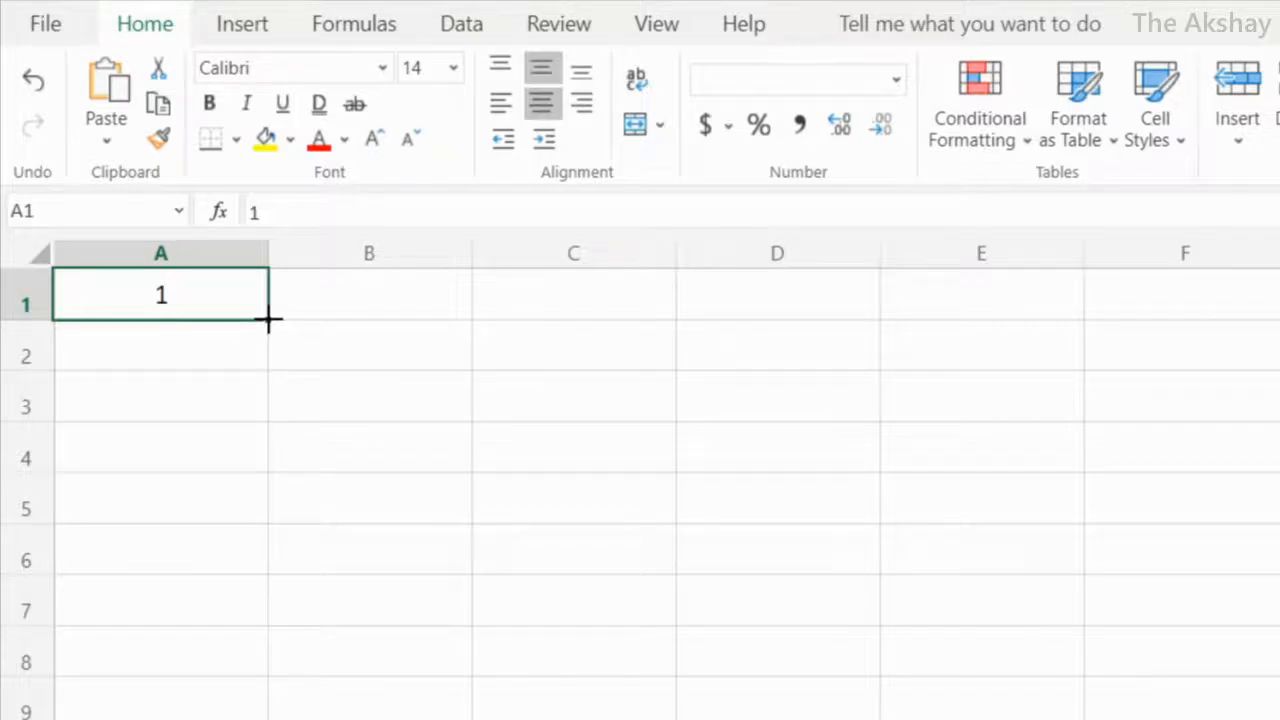
pyautogui.moveTo(268, 319); pyautogui.dragTo(224, 718)
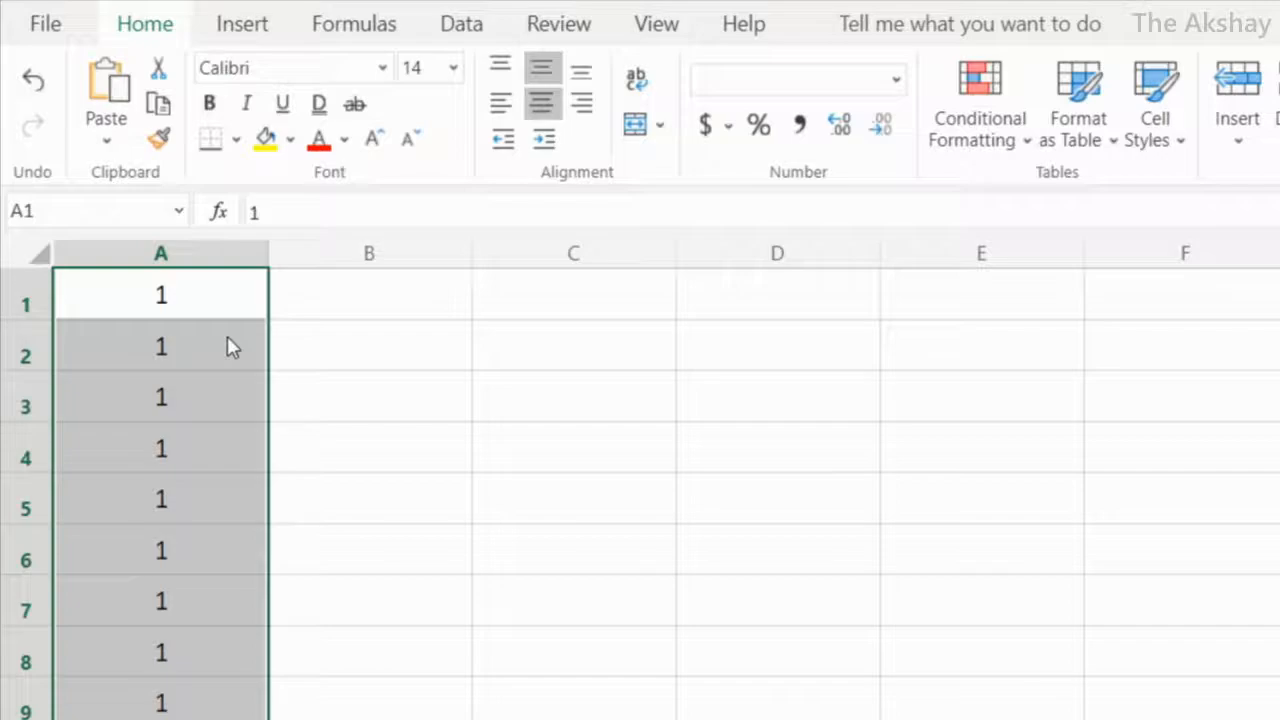
pyautogui.click(184, 292)
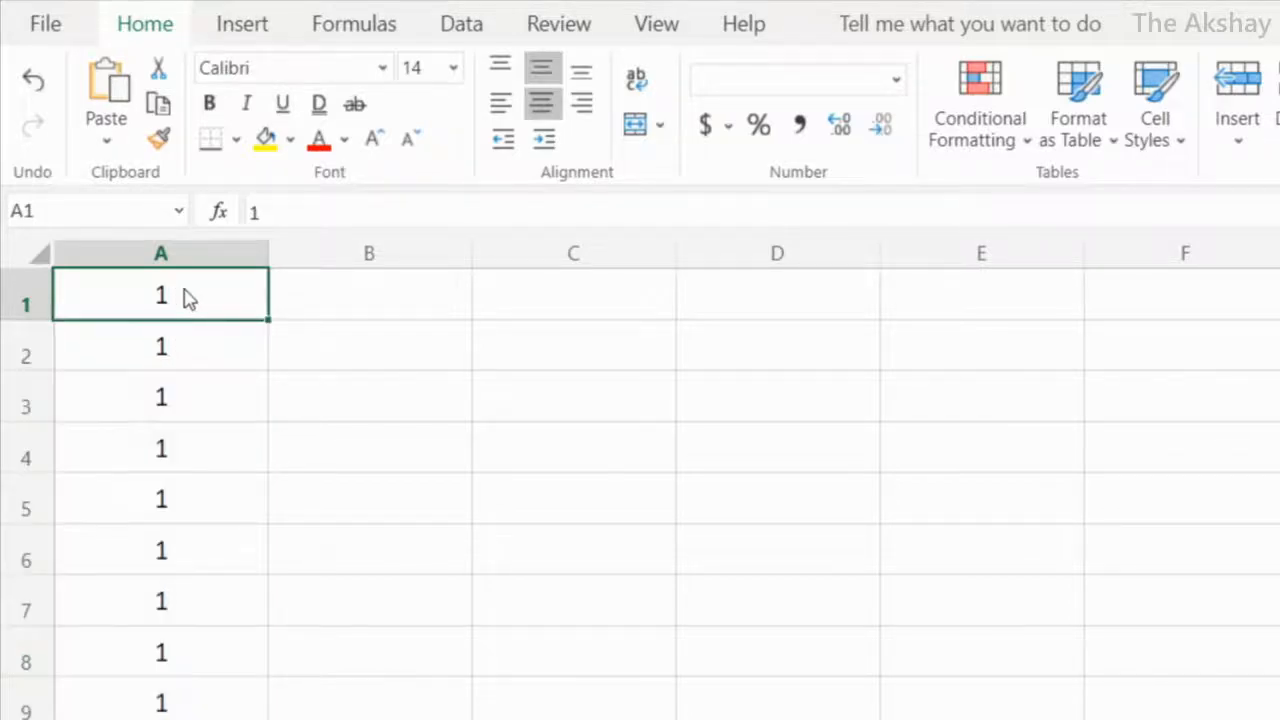
# Step: Enter 1 and 2 in cells B1 and B2 and autofill the number series down to B8
pyautogui.click(364, 306)
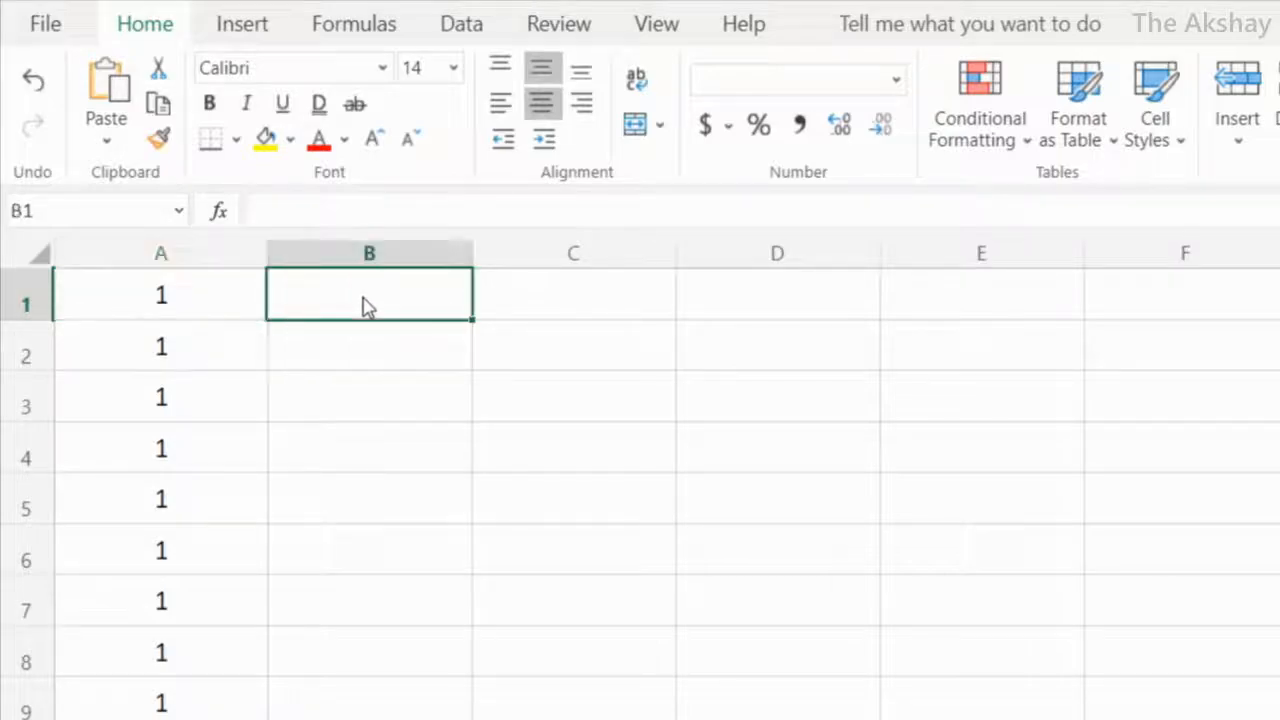
pyautogui.write('1')
pyautogui.press('Return')
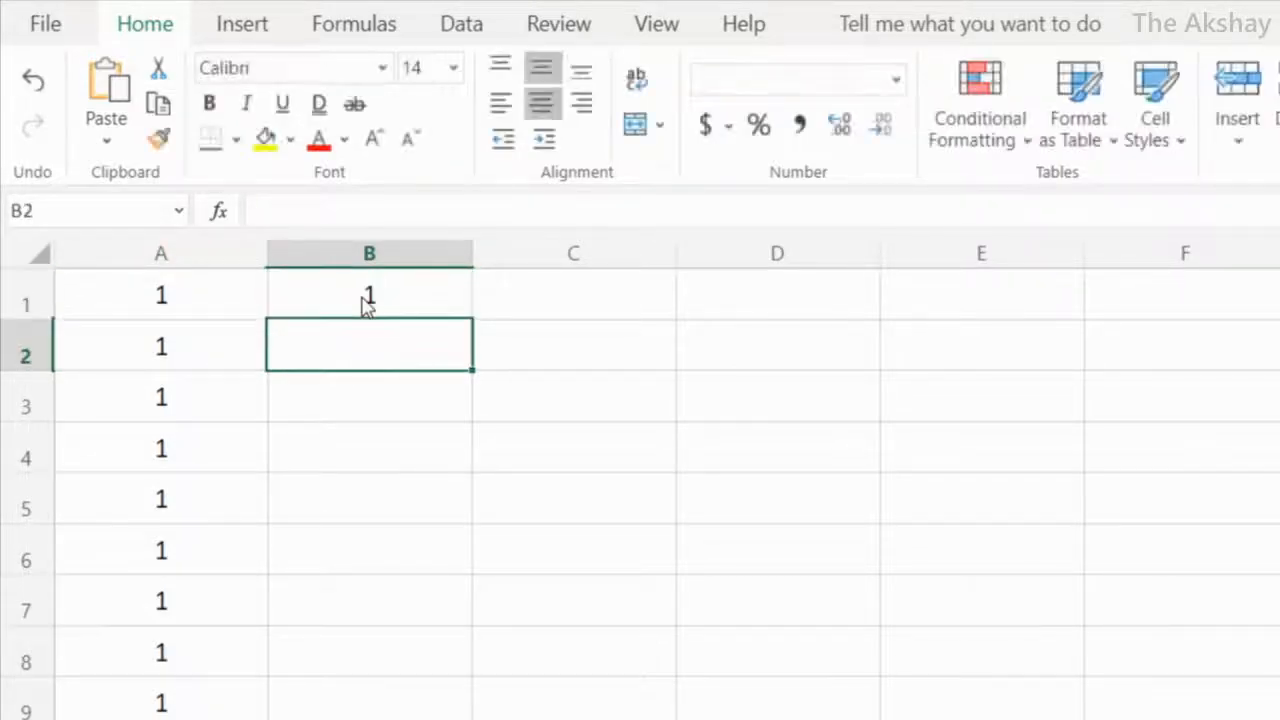
pyautogui.write('2')
pyautogui.press('Return')
pyautogui.moveTo(408, 307); pyautogui.dragTo(333, 358)
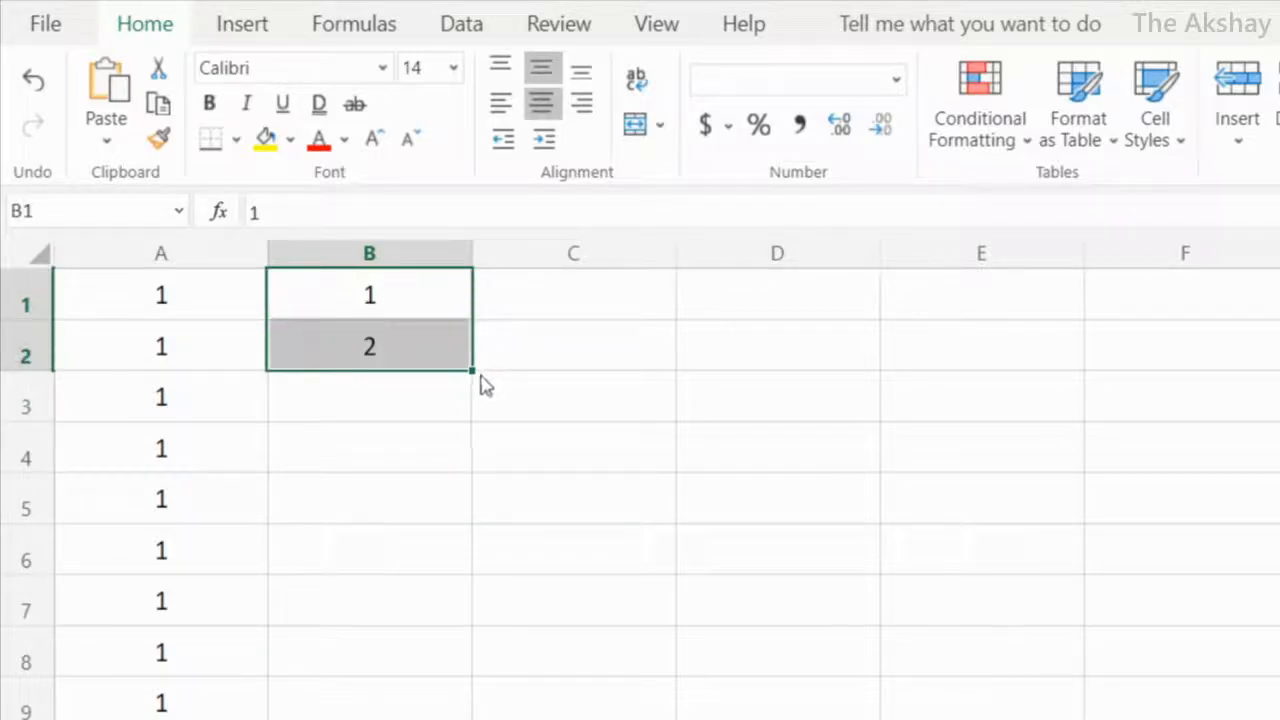
pyautogui.moveTo(470, 370); pyautogui.dragTo(470, 670)
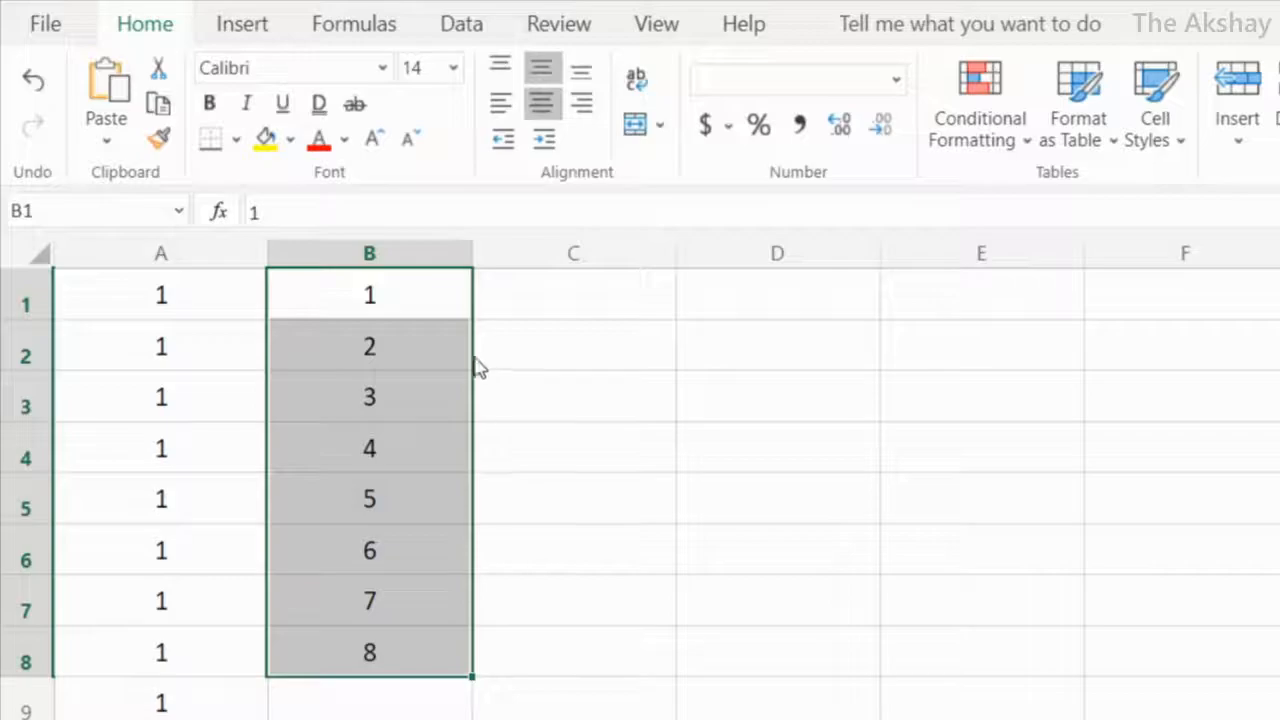
# Step: Enter Jan in cell C1 and autofill the months down to C9
pyautogui.click(585, 306)
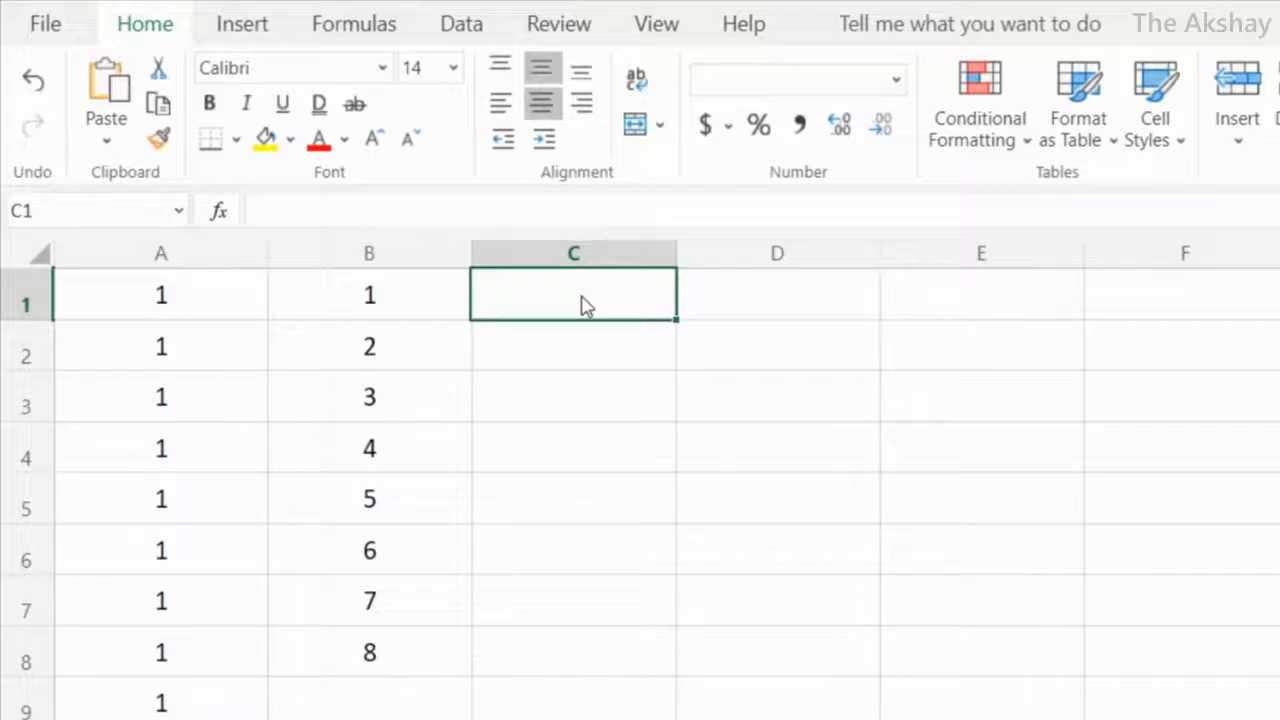
pyautogui.write('Jan')
pyautogui.press('Return')
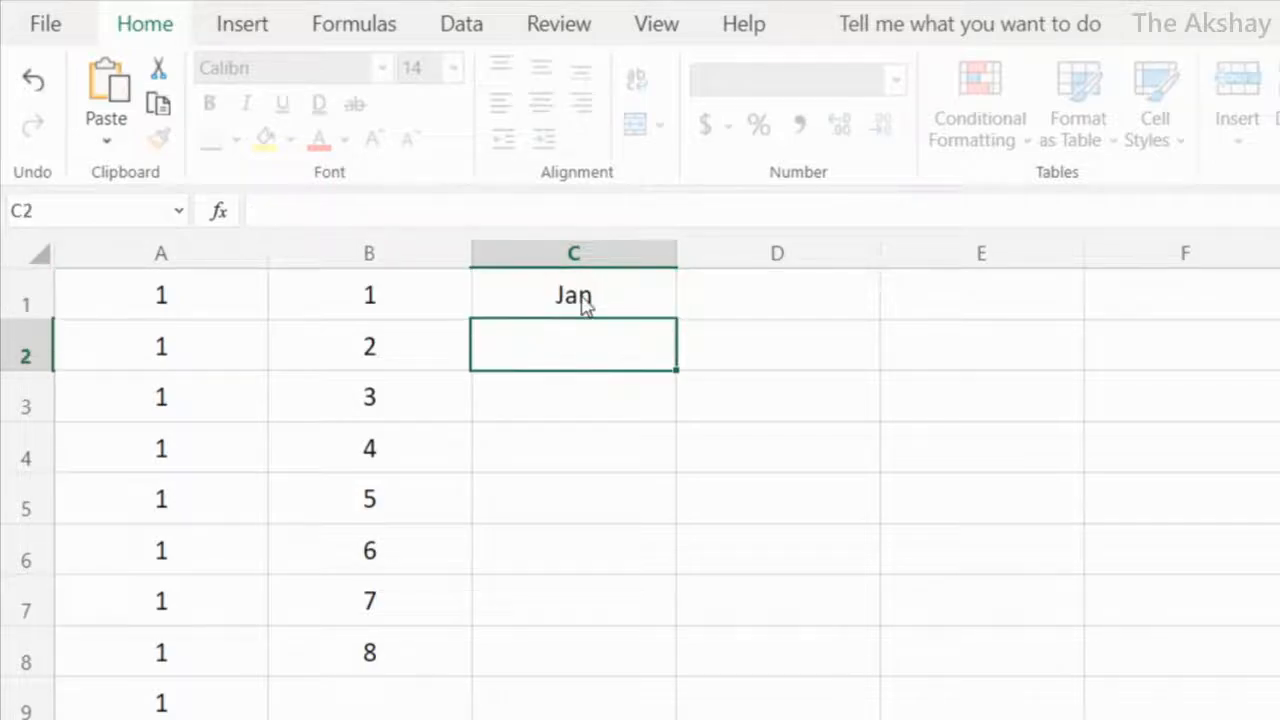
pyautogui.click(632, 303)
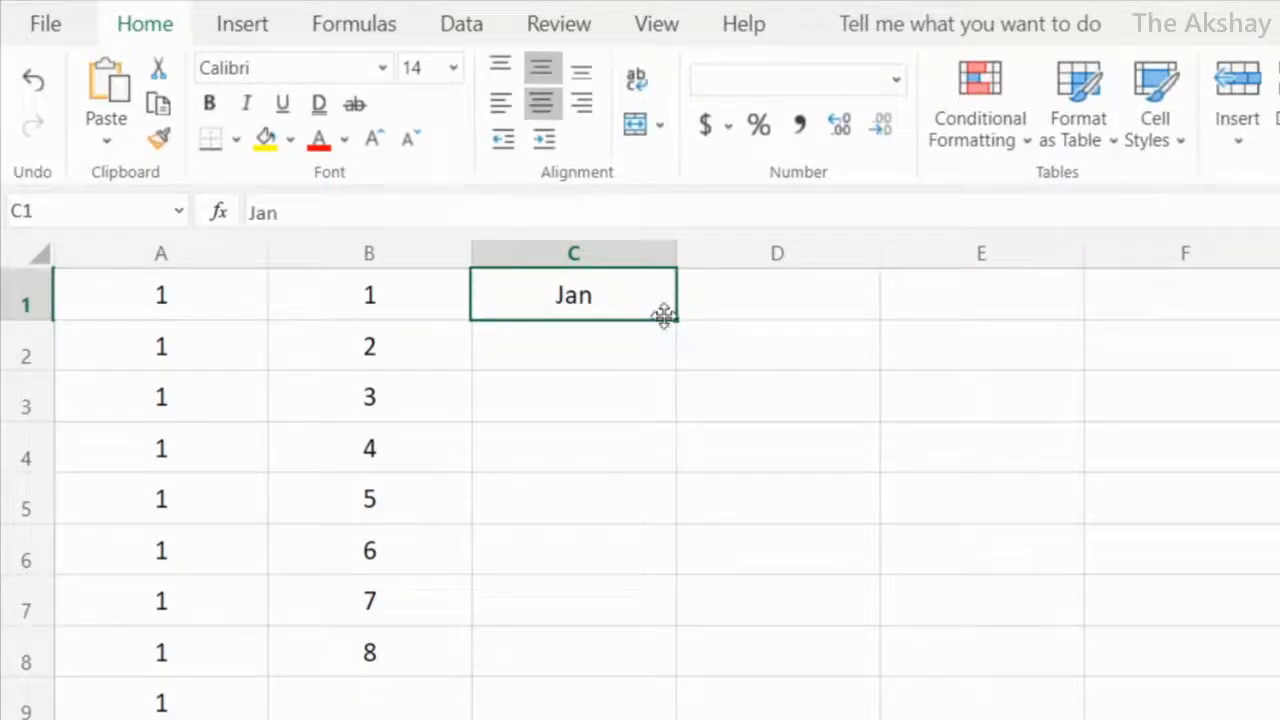
pyautogui.moveTo(677, 320); pyautogui.dragTo(646, 704)
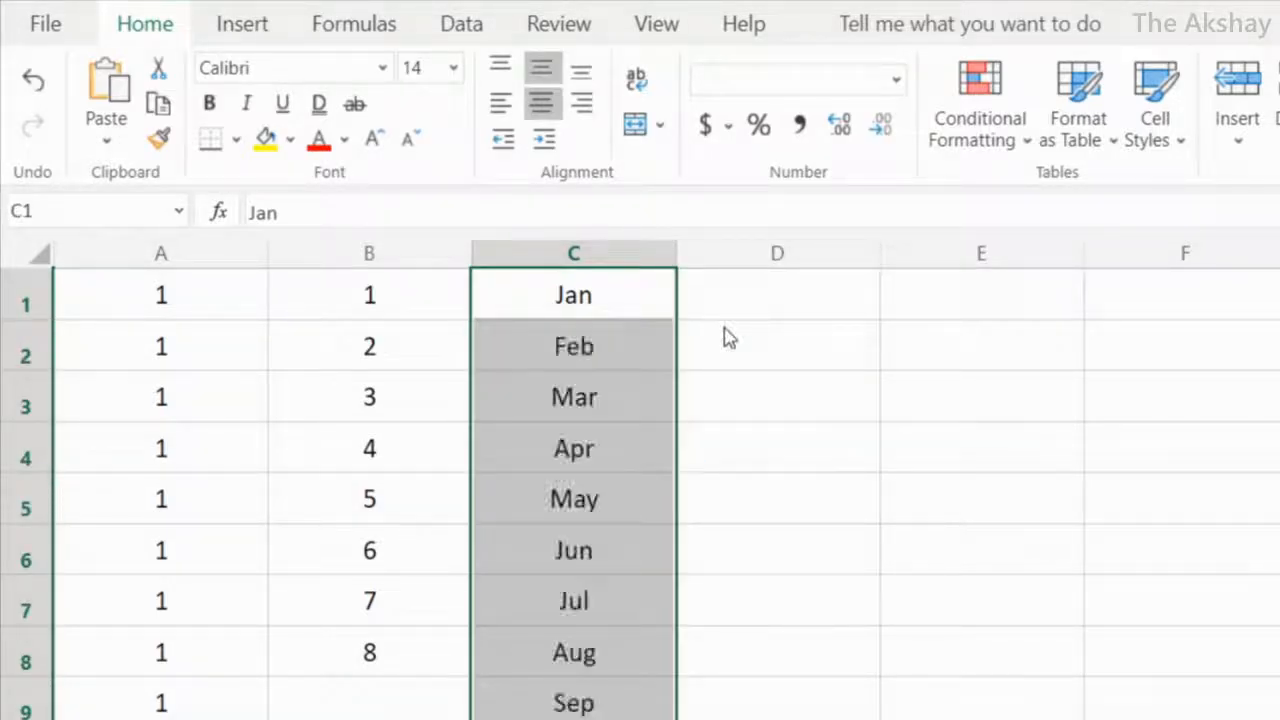
# Step: Enter mon in cell D1 and autofill the weekdays down to D7
pyautogui.click(784, 293)
pyautogui.write('mon')
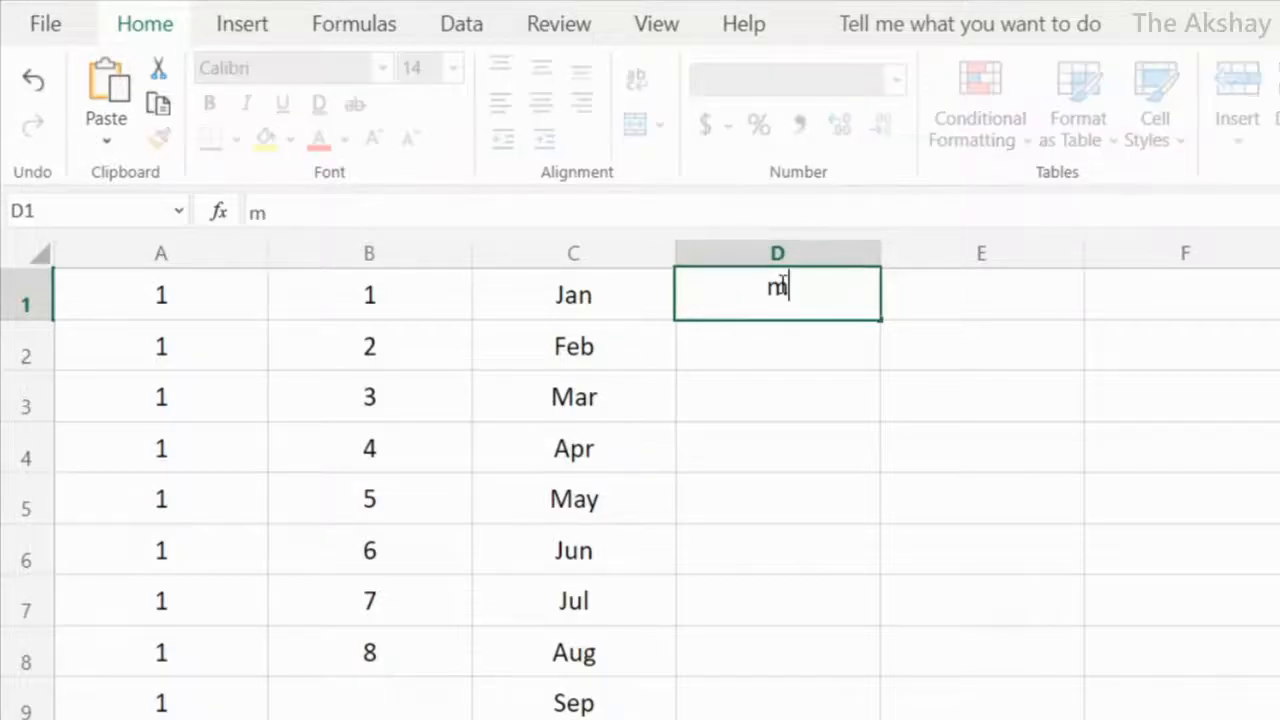
pyautogui.press('Return')
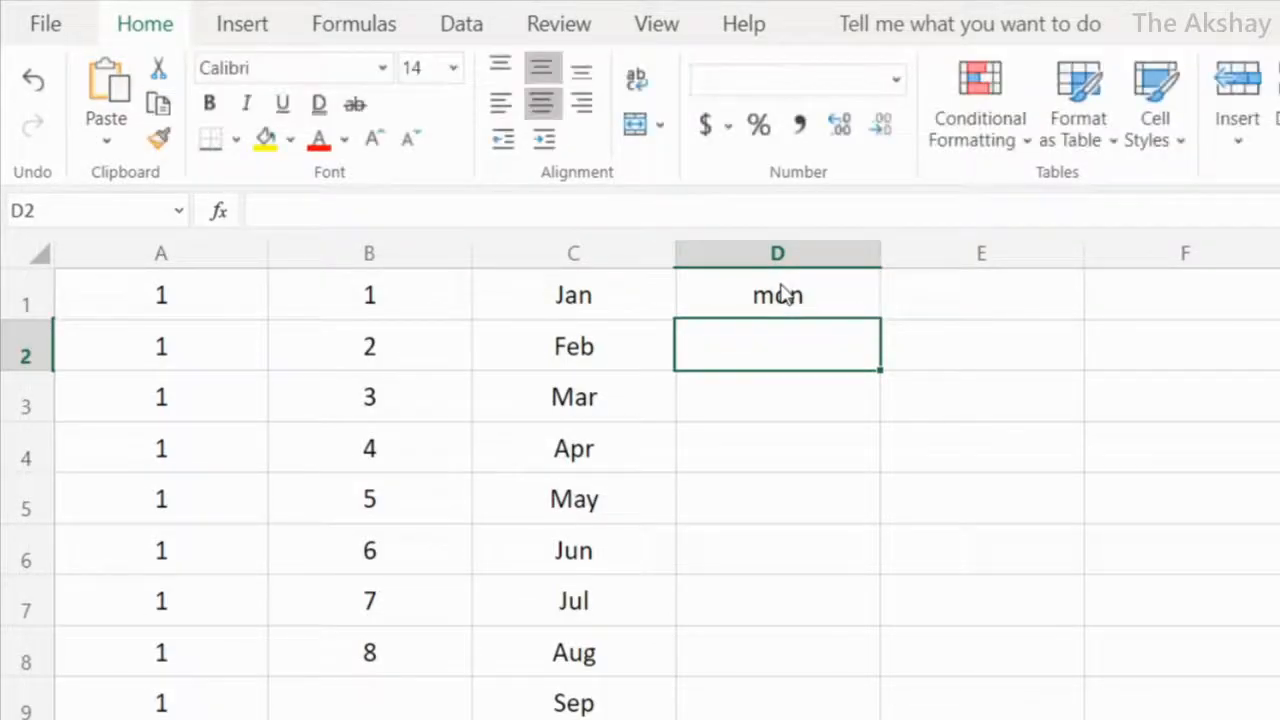
pyautogui.click(783, 293)
pyautogui.moveTo(878, 321); pyautogui.dragTo(873, 624)
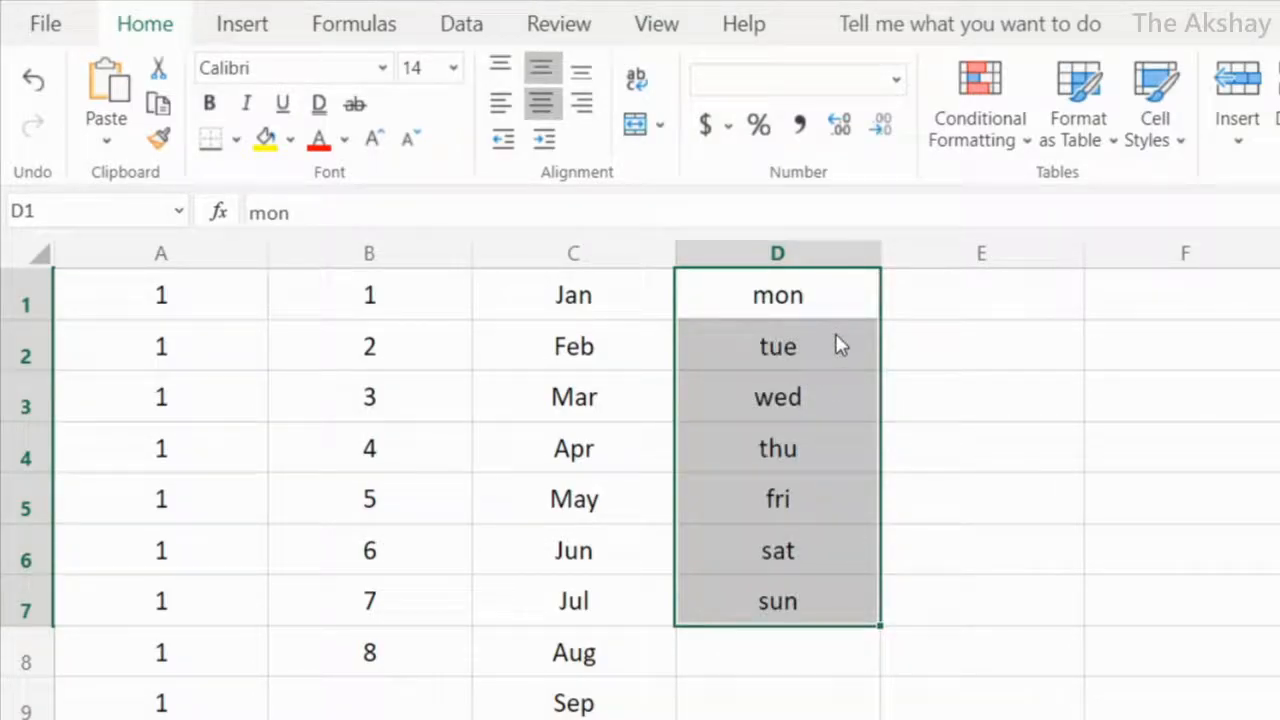
# Step: Enter 2011 and 2012 in cells E1 and E2 and autofill the years down to E9
pyautogui.click(981, 310)
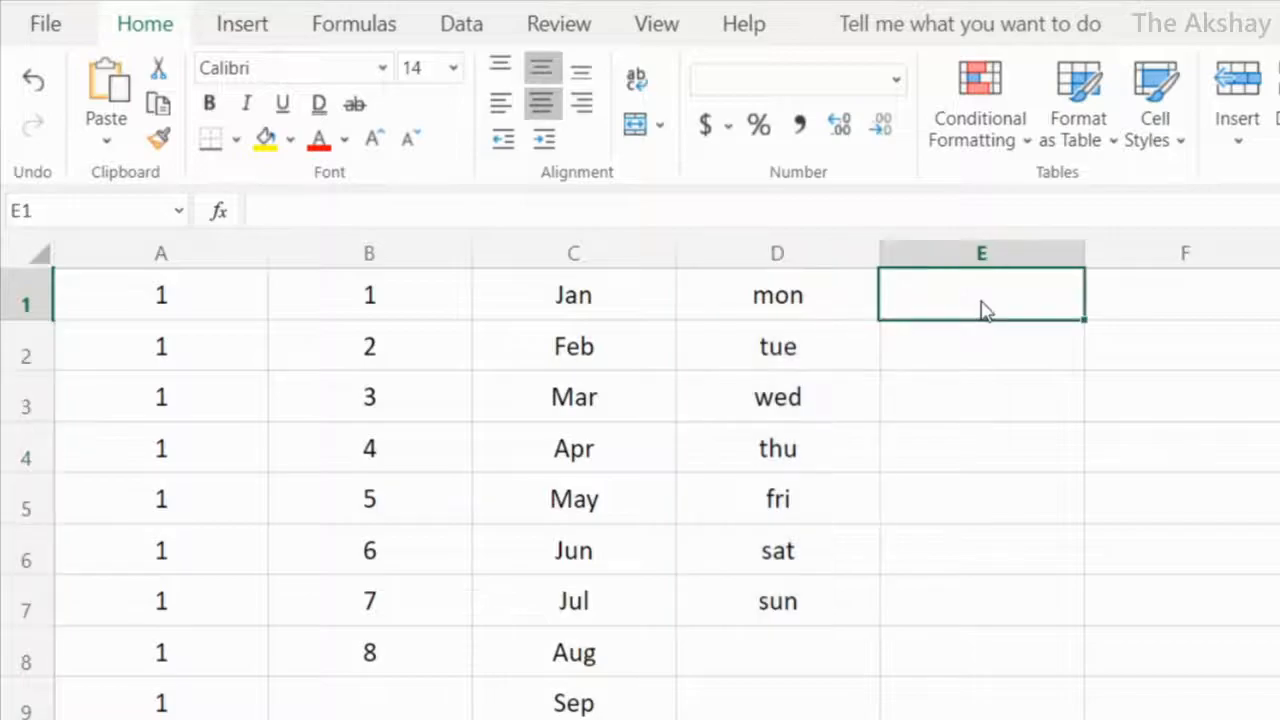
pyautogui.write('2011')
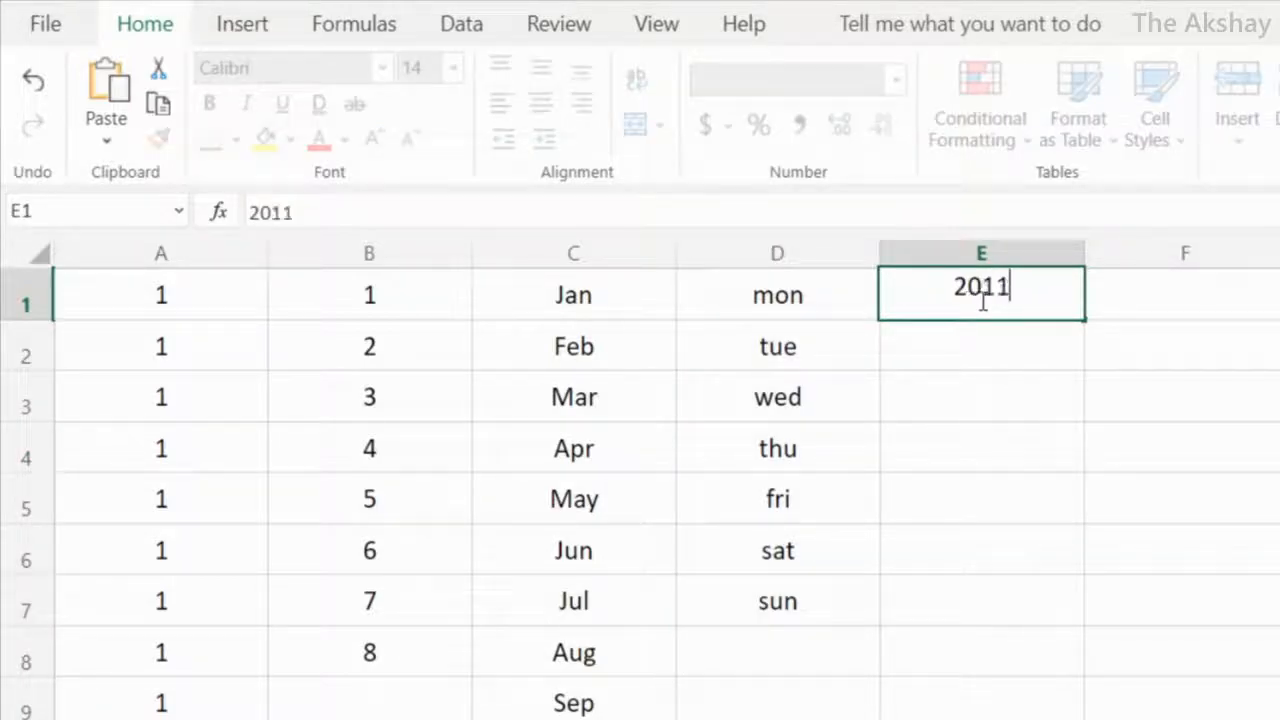
pyautogui.press('Return')
pyautogui.write('2012')
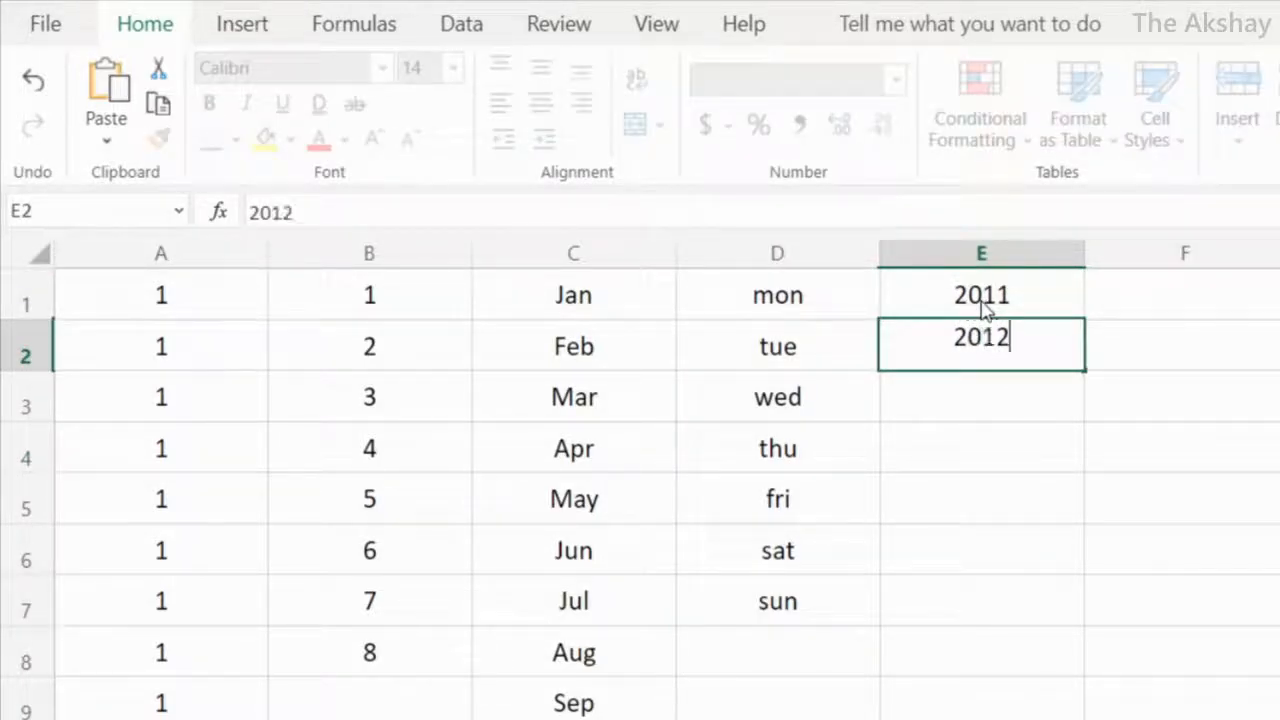
pyautogui.press('Return')
pyautogui.moveTo(1020, 305); pyautogui.dragTo(1072, 705)
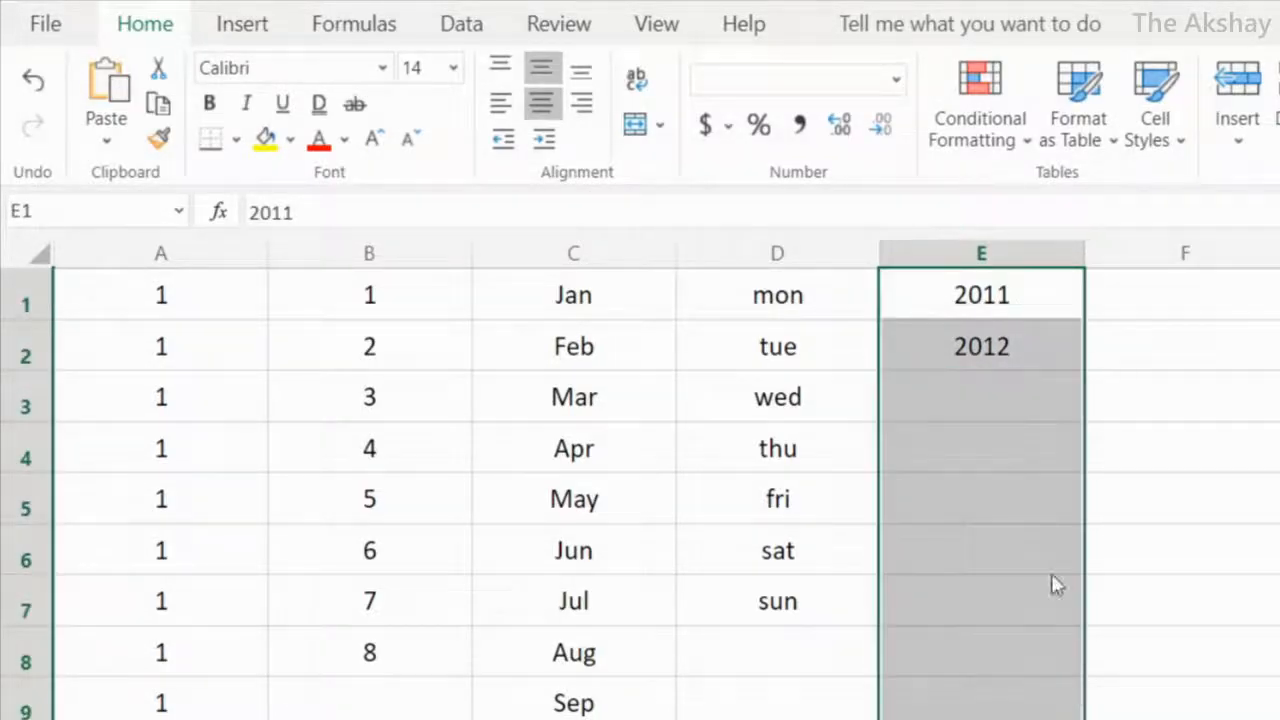
pyautogui.click(1045, 312)
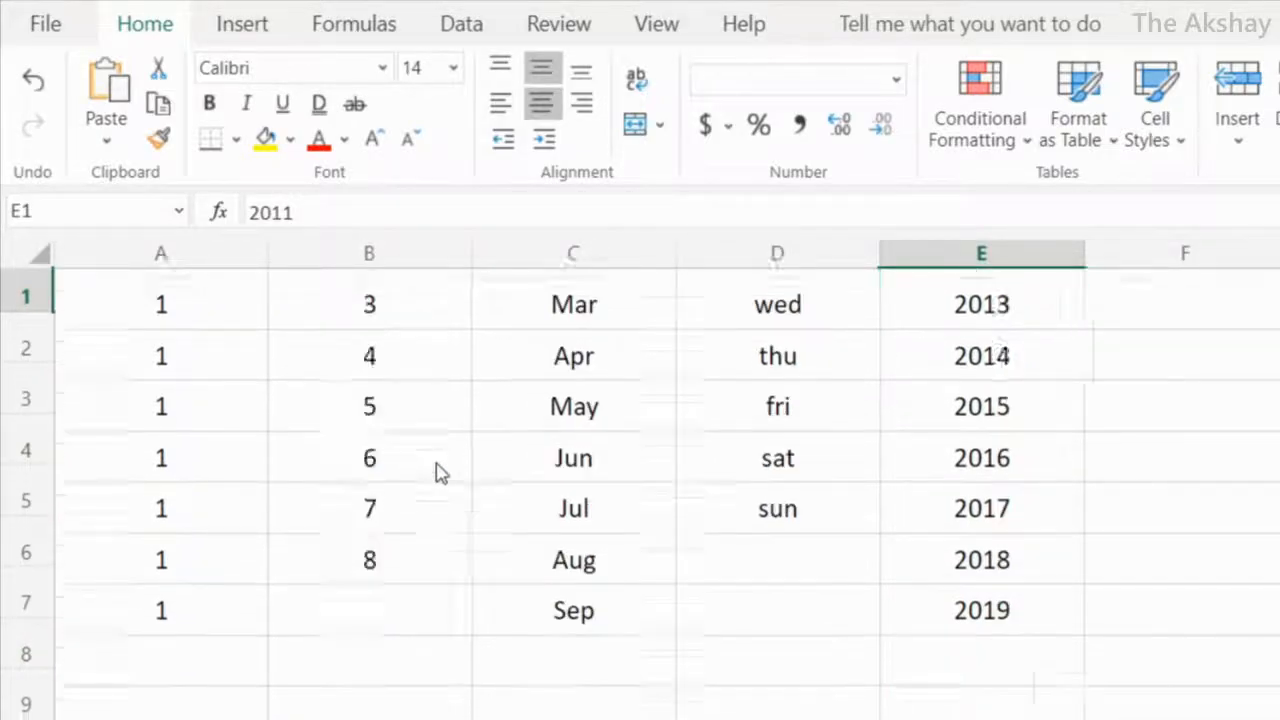
# Step: Enter the date 10-10-2030 in cell A11 and autofill consecutive days down to A19
pyautogui.scroll(-3, 434, 471)
pyautogui.click(170, 346)
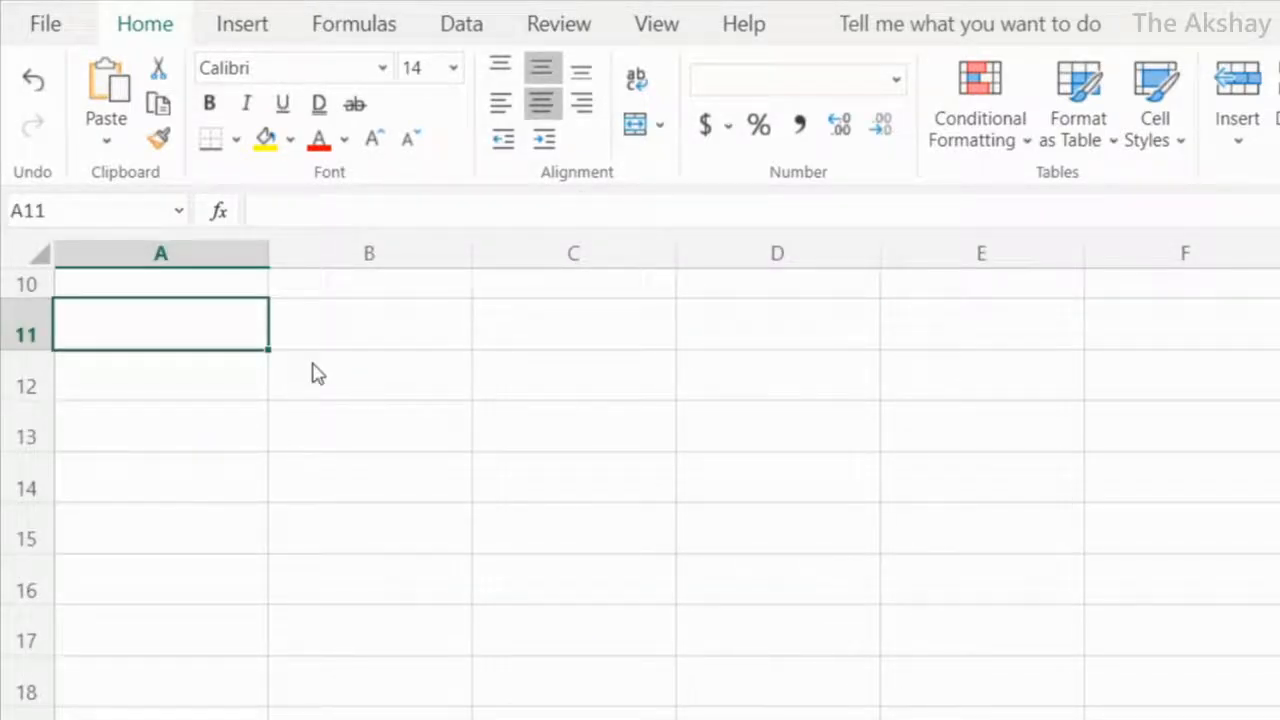
pyautogui.write('10-10-2030')
pyautogui.press('Return')
pyautogui.click(239, 343)
pyautogui.click(247, 365)
pyautogui.click(243, 336)
pyautogui.moveTo(267, 349); pyautogui.dragTo(240, 705)
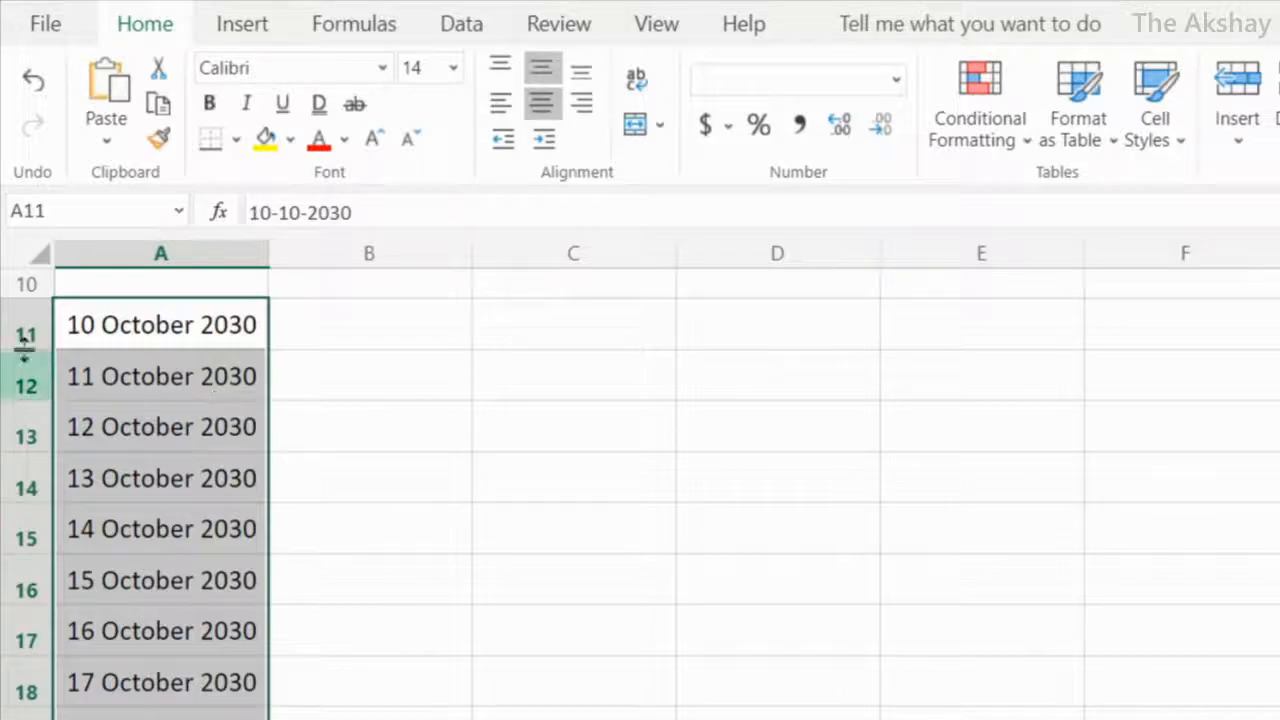
# Step: Check the autofilled dates in cells A12 through A16 one by one
pyautogui.click(110, 386)
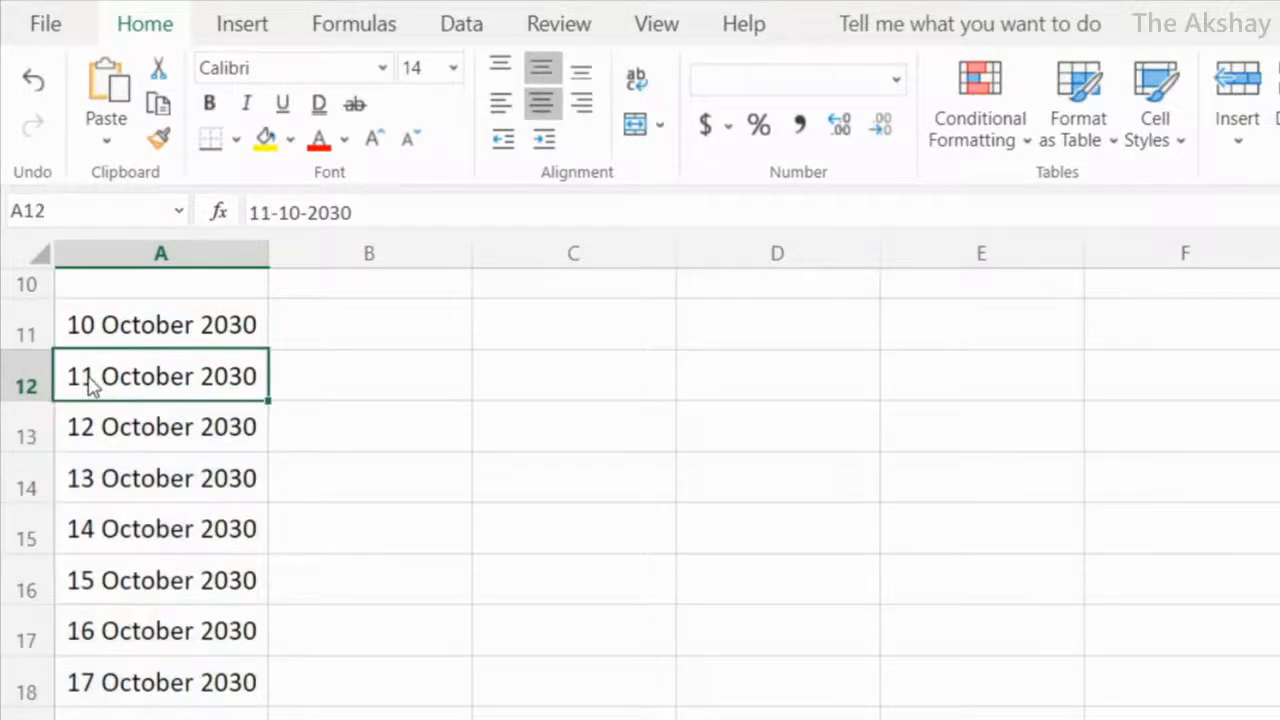
pyautogui.click(89, 443)
pyautogui.click(91, 488)
pyautogui.click(93, 545)
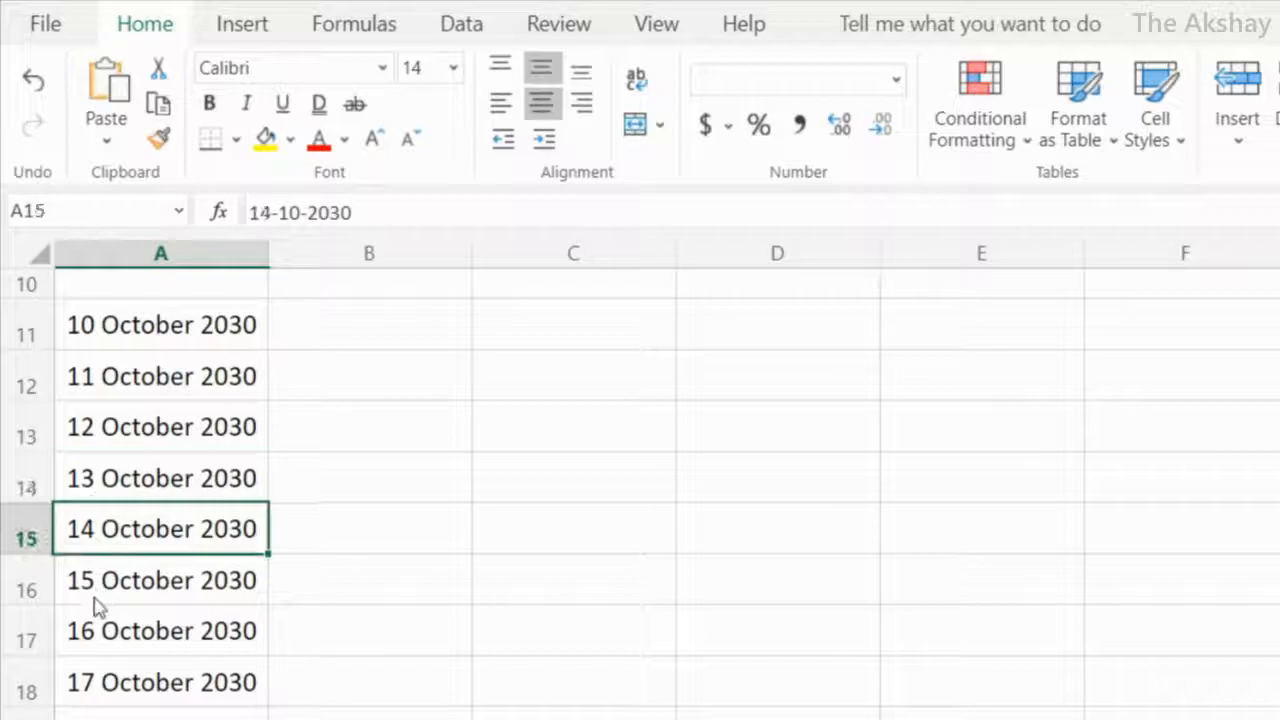
pyautogui.click(95, 598)
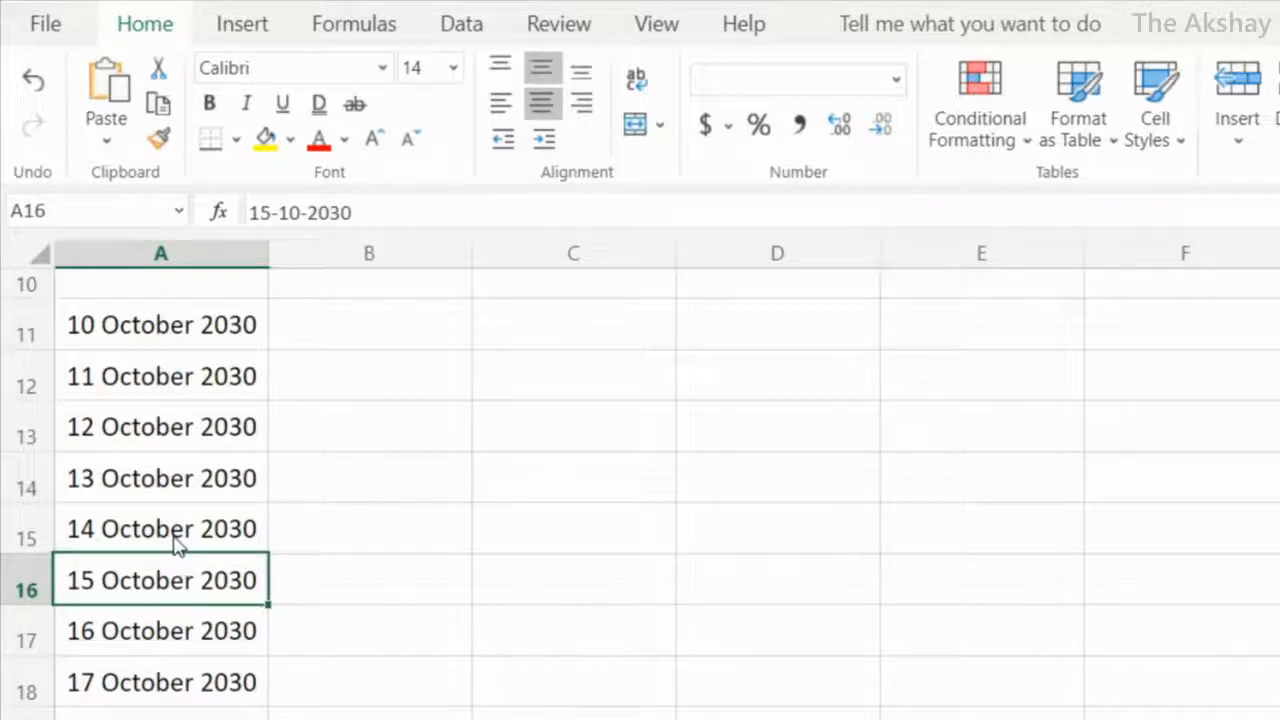
pyautogui.click(249, 344)
# Step: Enter 9:00 AM in cell B11, autofill the hourly times down to B18 and check the filled cells
pyautogui.click(383, 338)
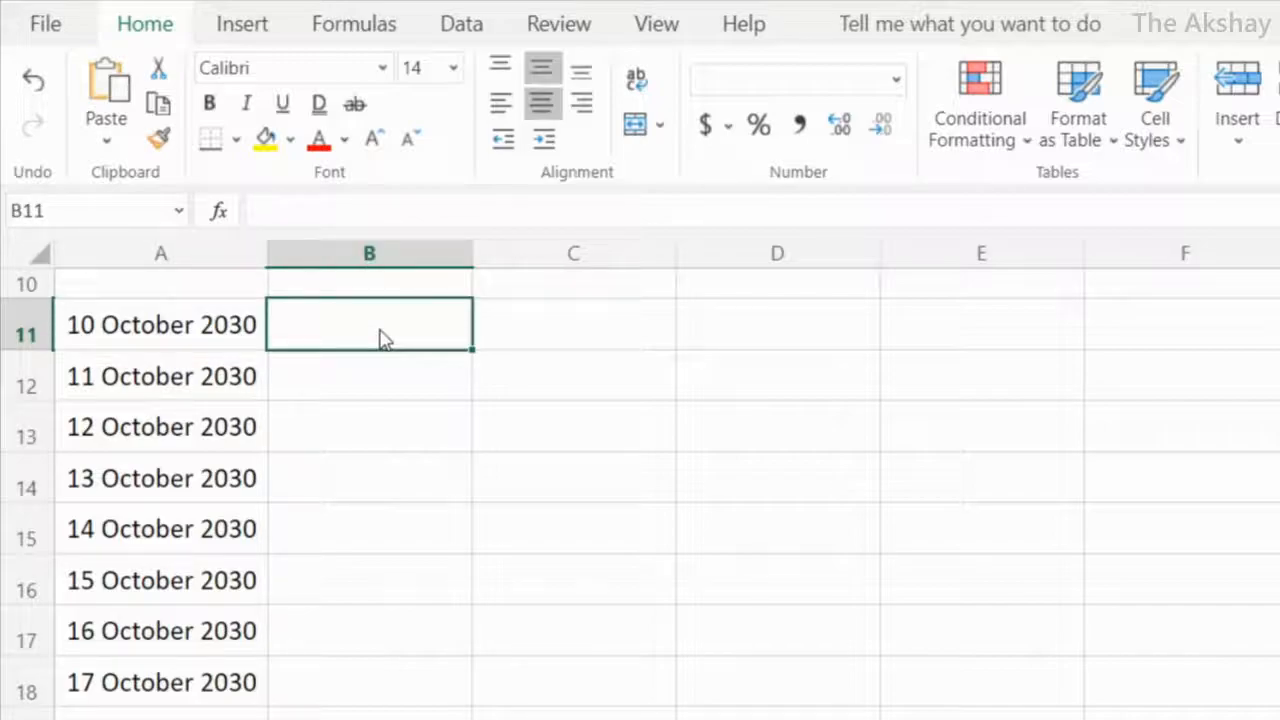
pyautogui.write('9')
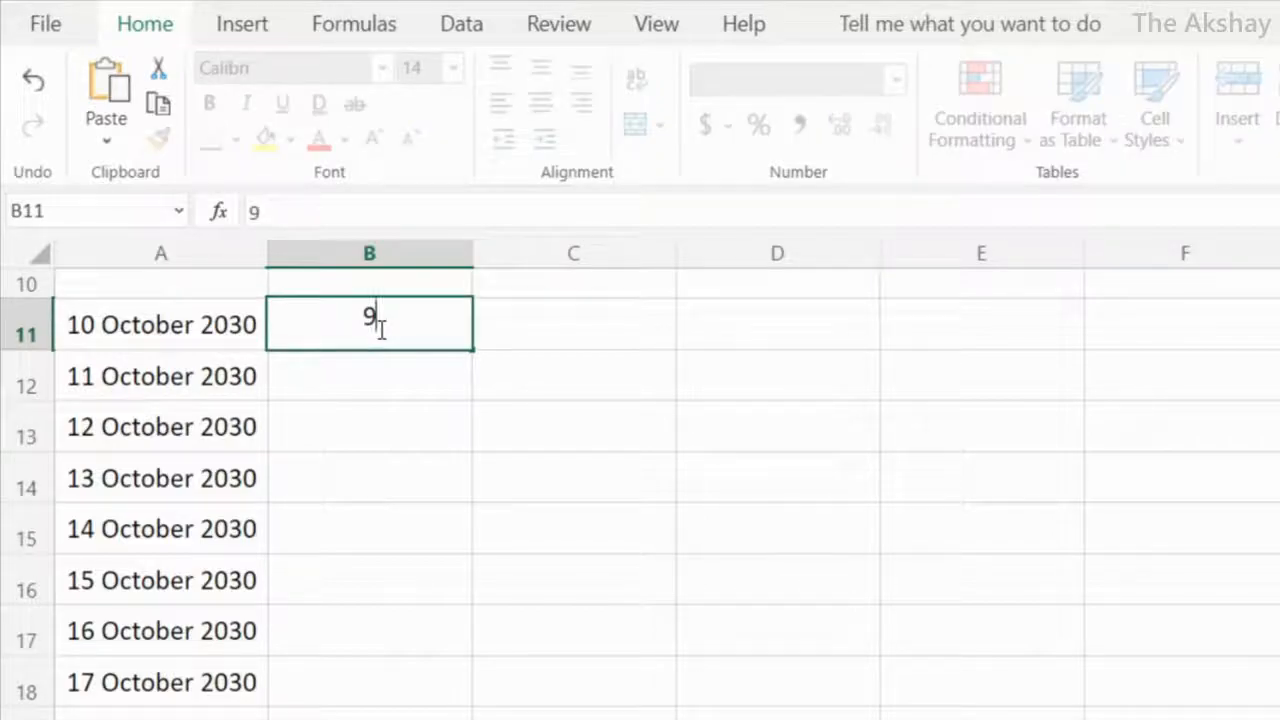
pyautogui.write(':00 AM')
pyautogui.press('Return')
pyautogui.click(367, 335)
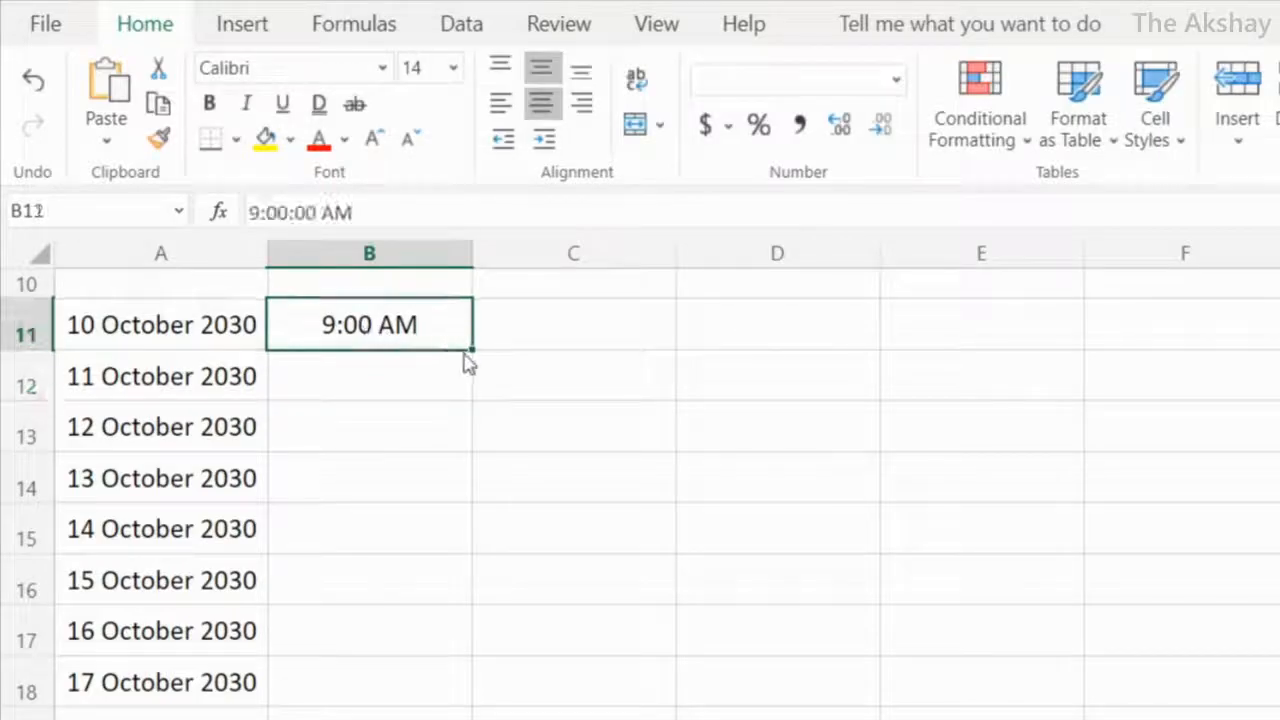
pyautogui.moveTo(471, 349); pyautogui.dragTo(474, 683)
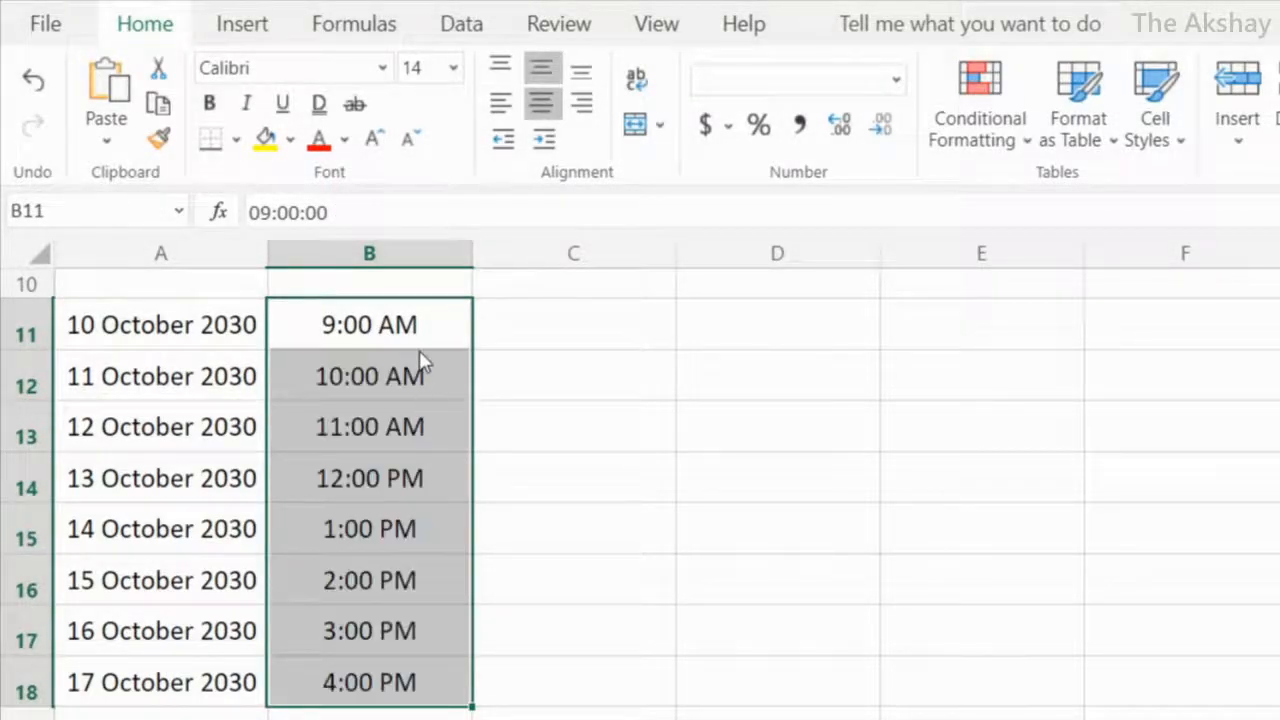
pyautogui.click(340, 388)
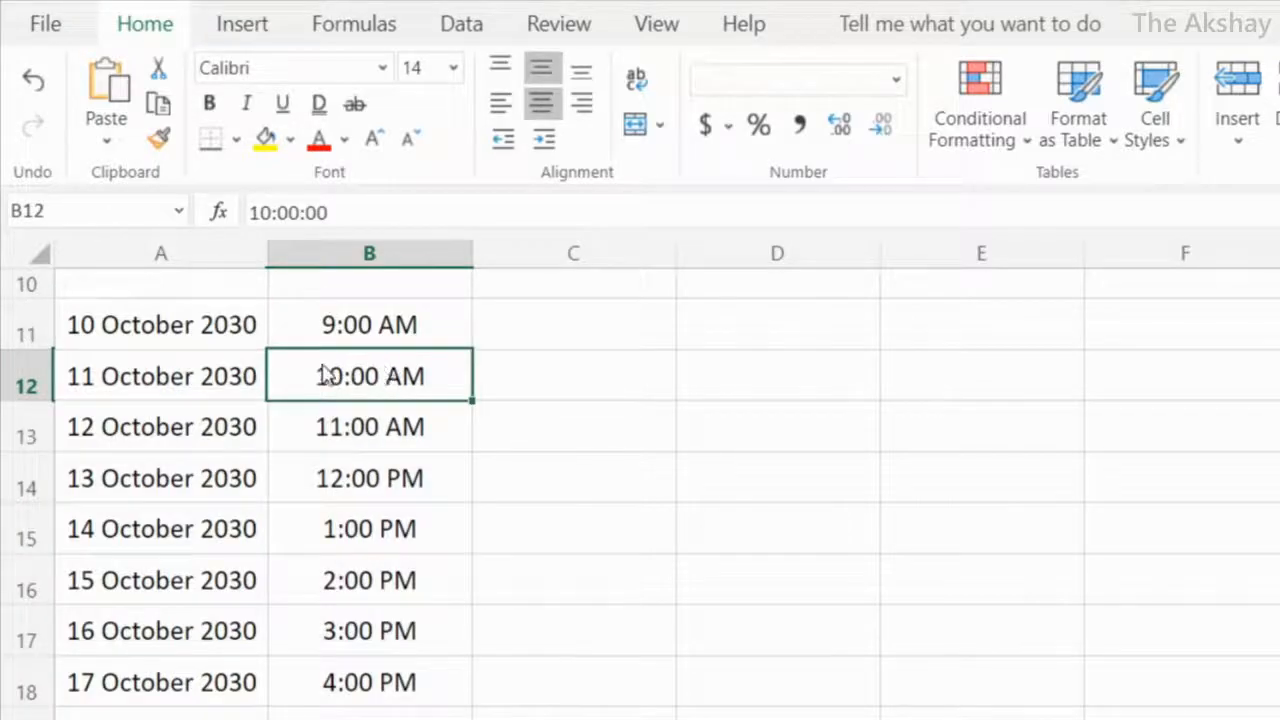
pyautogui.click(328, 440)
pyautogui.click(381, 494)
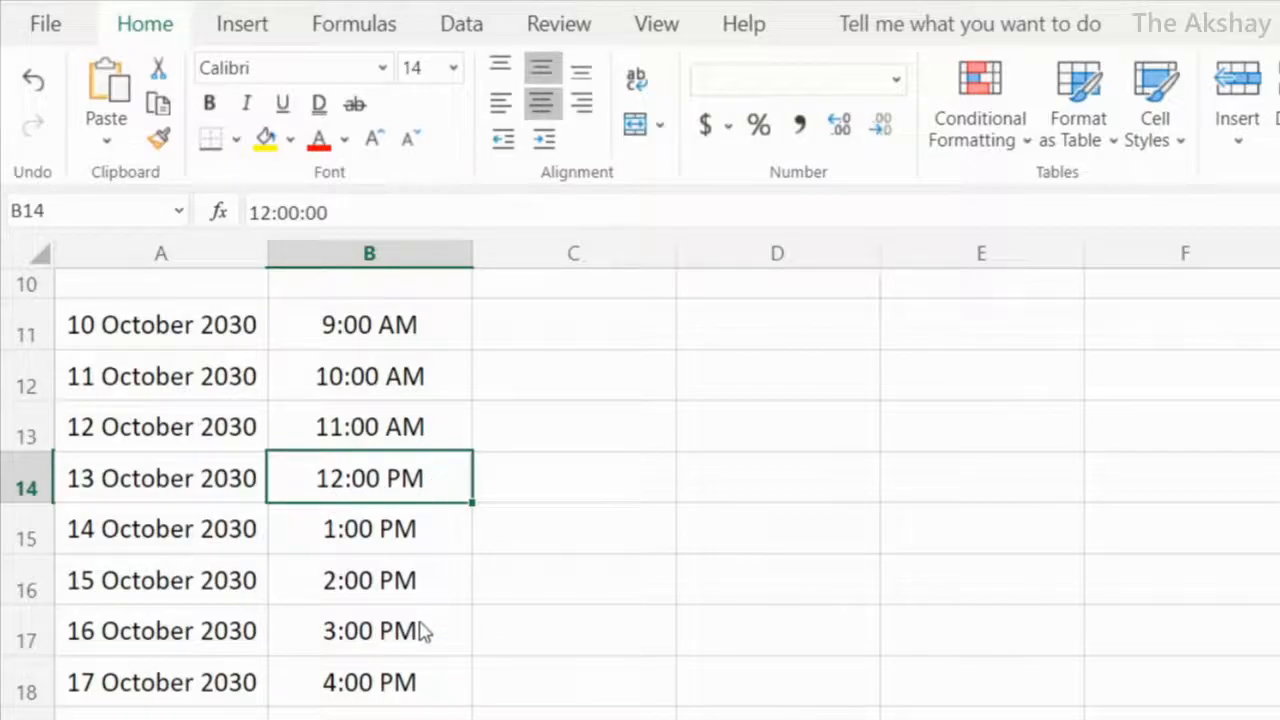
# Step: Extend the hourly time series from cell B18 down to B26 with autofill
pyautogui.click(577, 321)
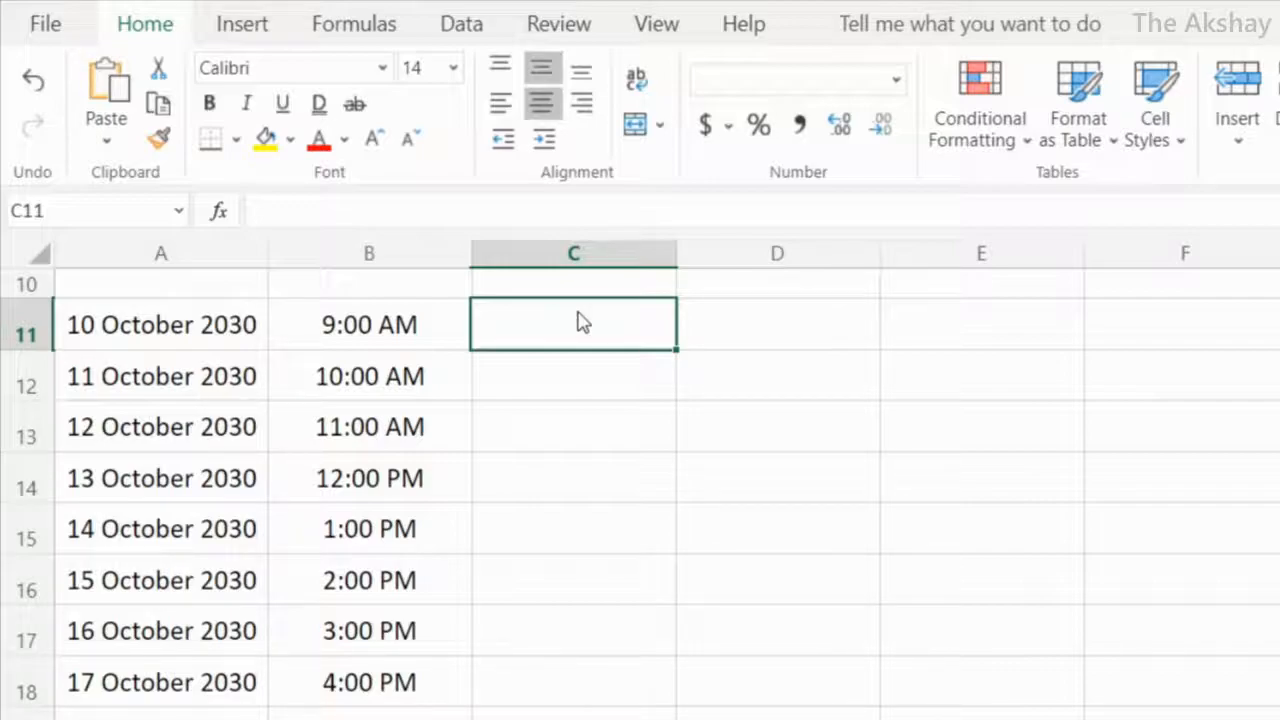
pyautogui.scroll(-2, 414, 409)
pyautogui.click(397, 455)
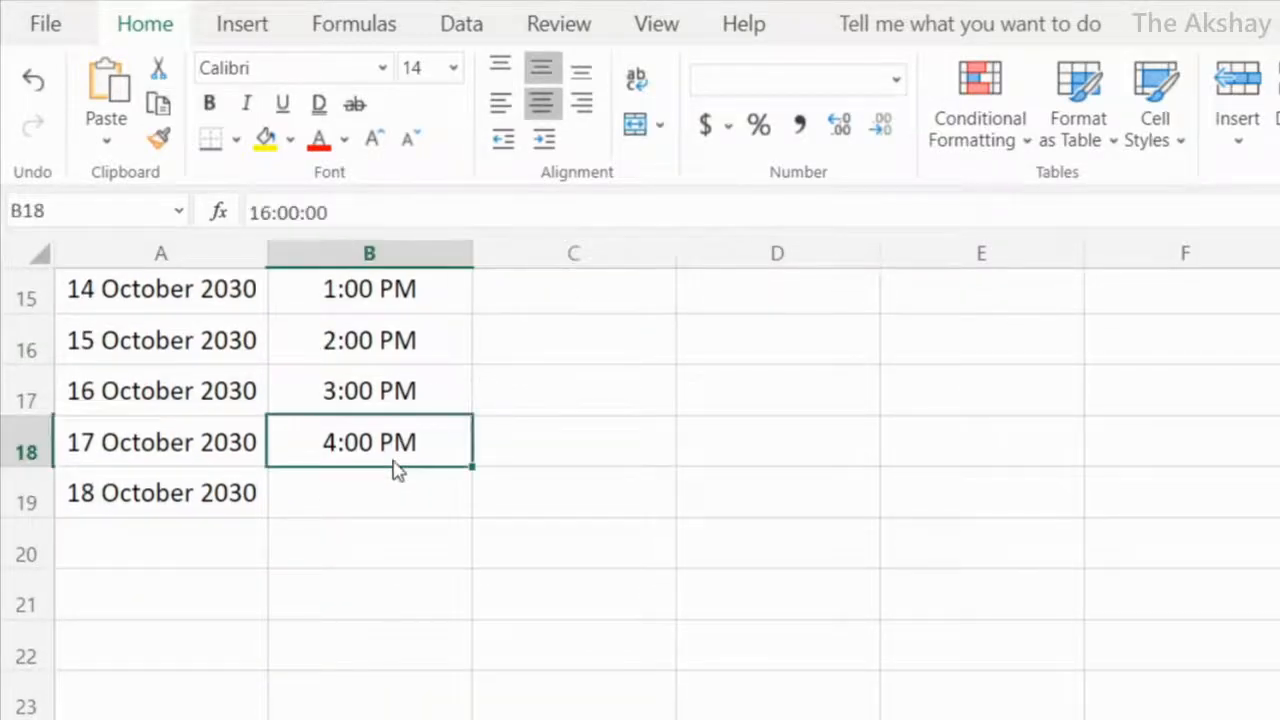
pyautogui.scroll(-1, 455, 425)
pyautogui.moveTo(472, 347); pyautogui.dragTo(443, 713)
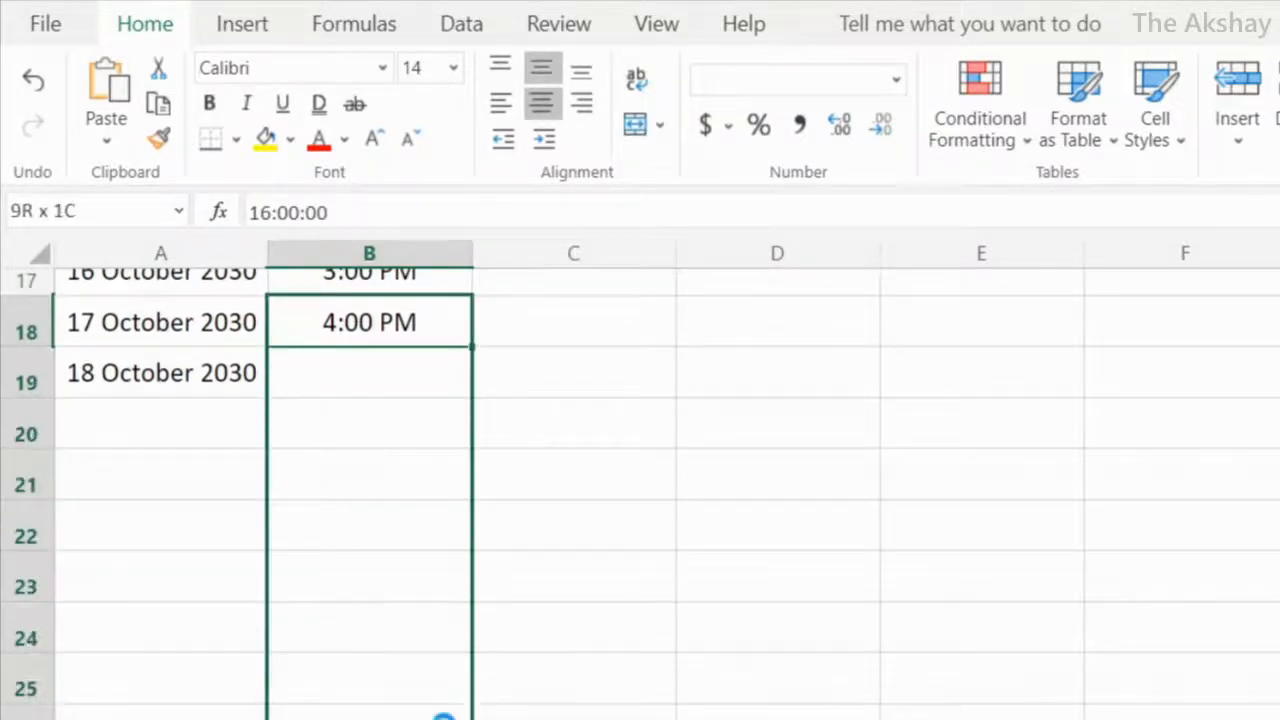
pyautogui.moveTo(556, 572); pyautogui.dragTo(556, 572)
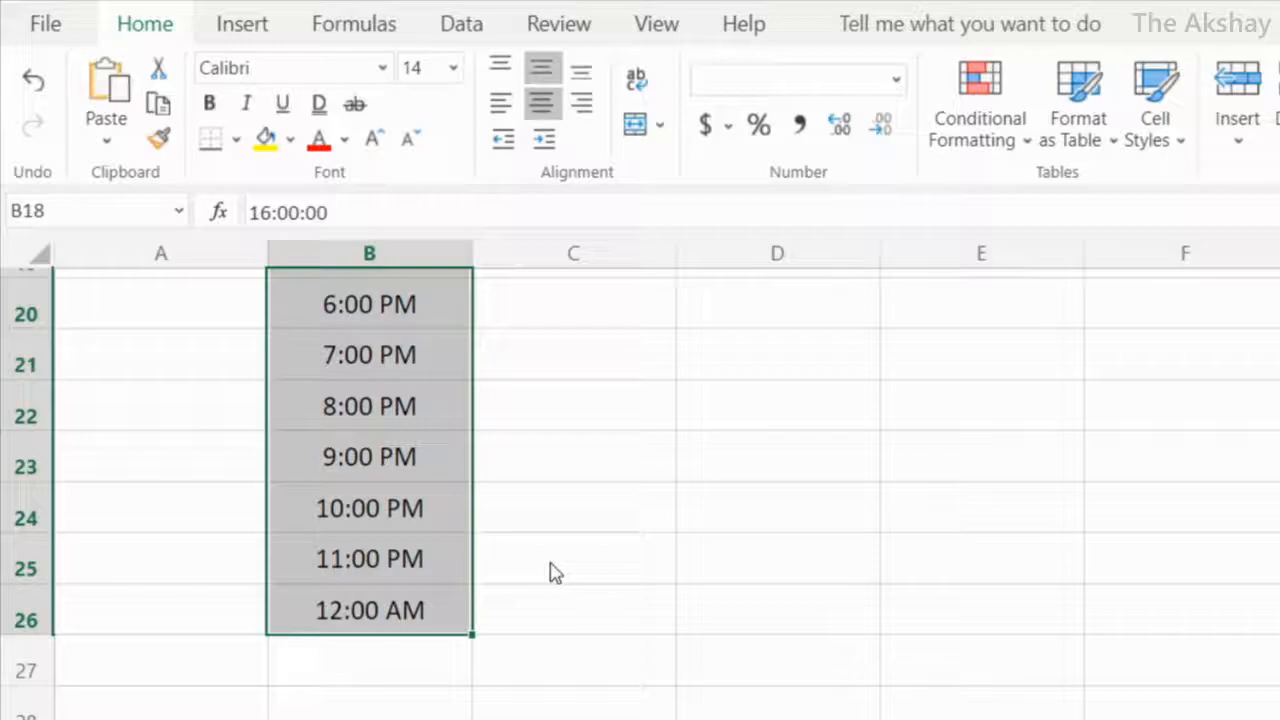
# Step: Enter 2 in cell A30 and 4 in A31, and autofill the even-number series down column A
pyautogui.click(366, 617)
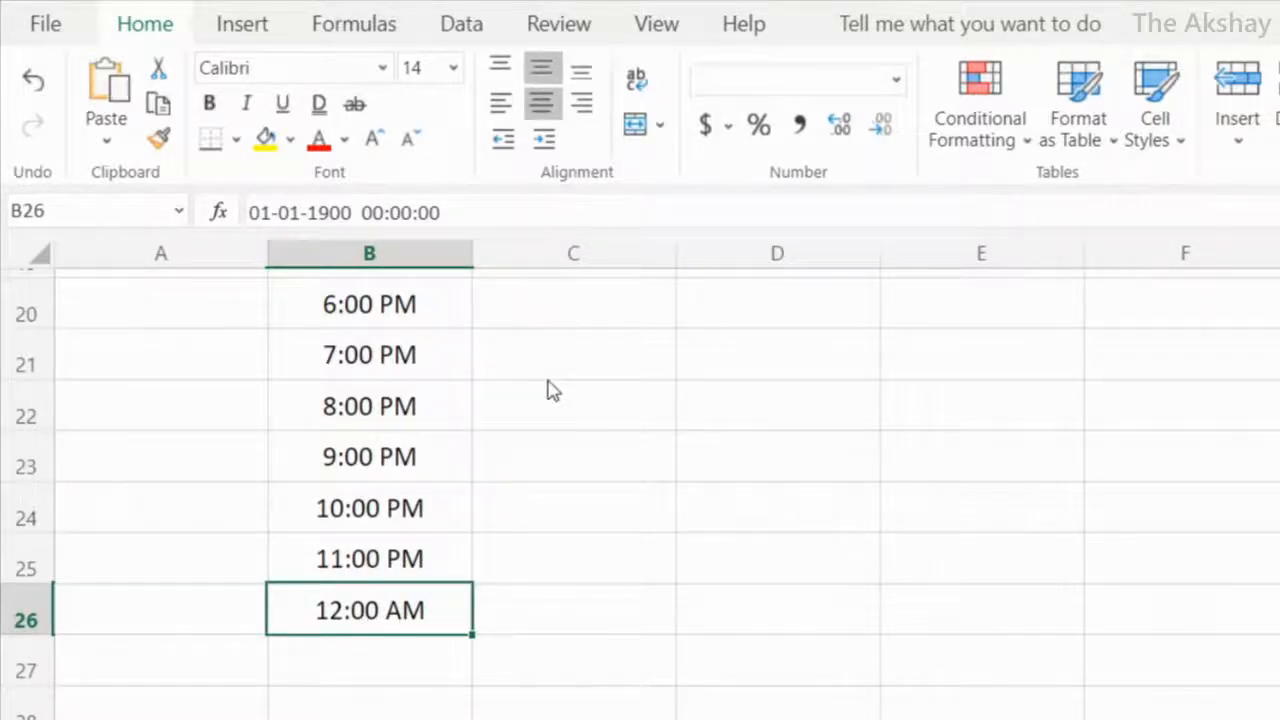
pyautogui.scroll(-1, 551, 389)
pyautogui.scroll(-3, 551, 391)
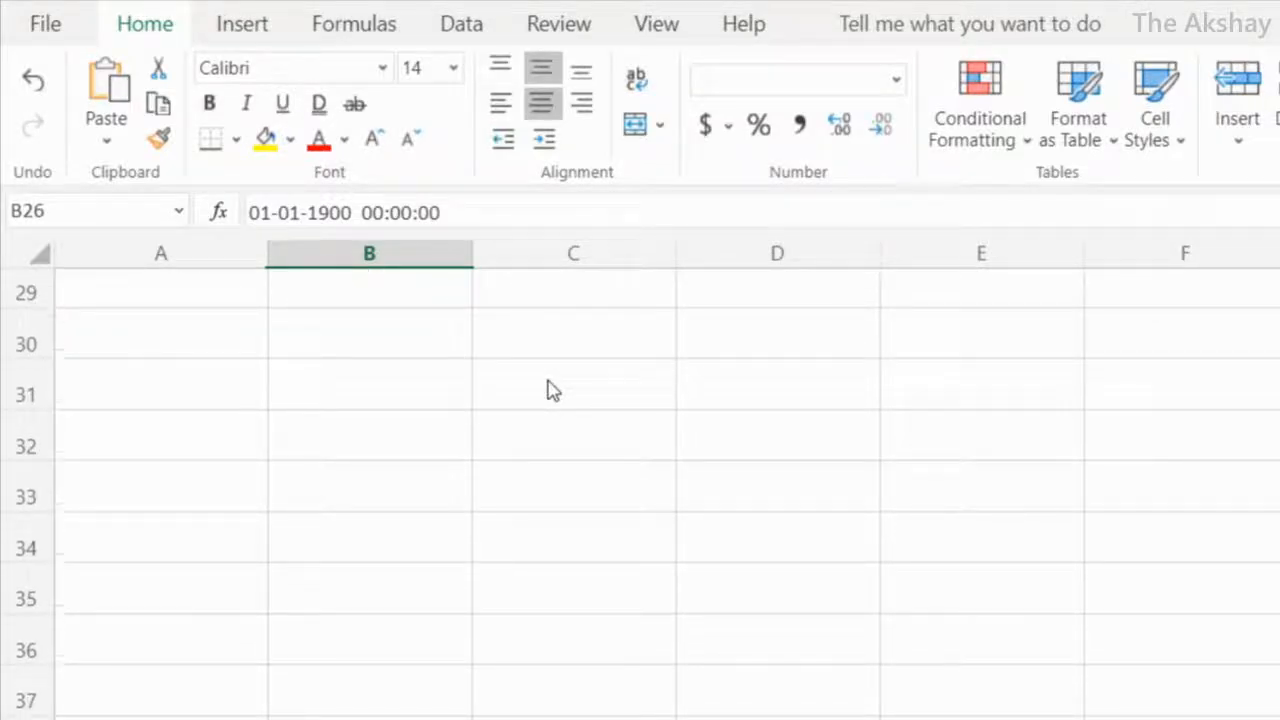
pyautogui.click(192, 342)
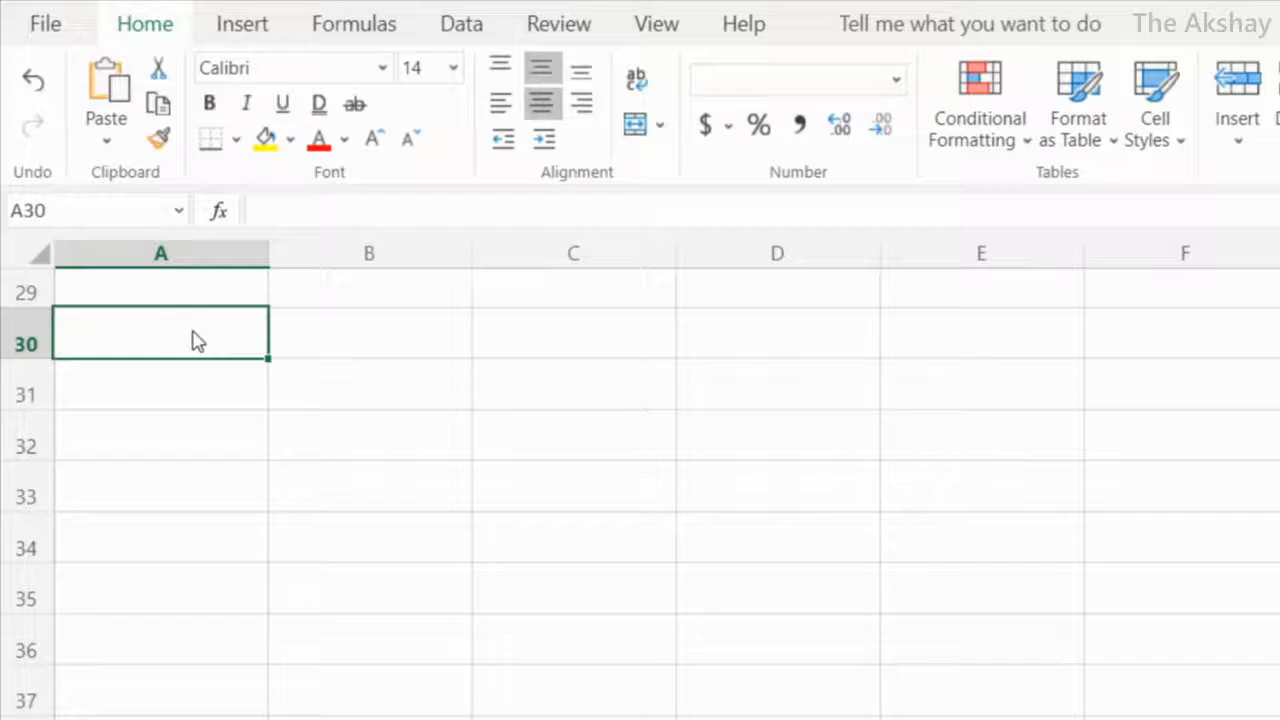
pyautogui.write('2')
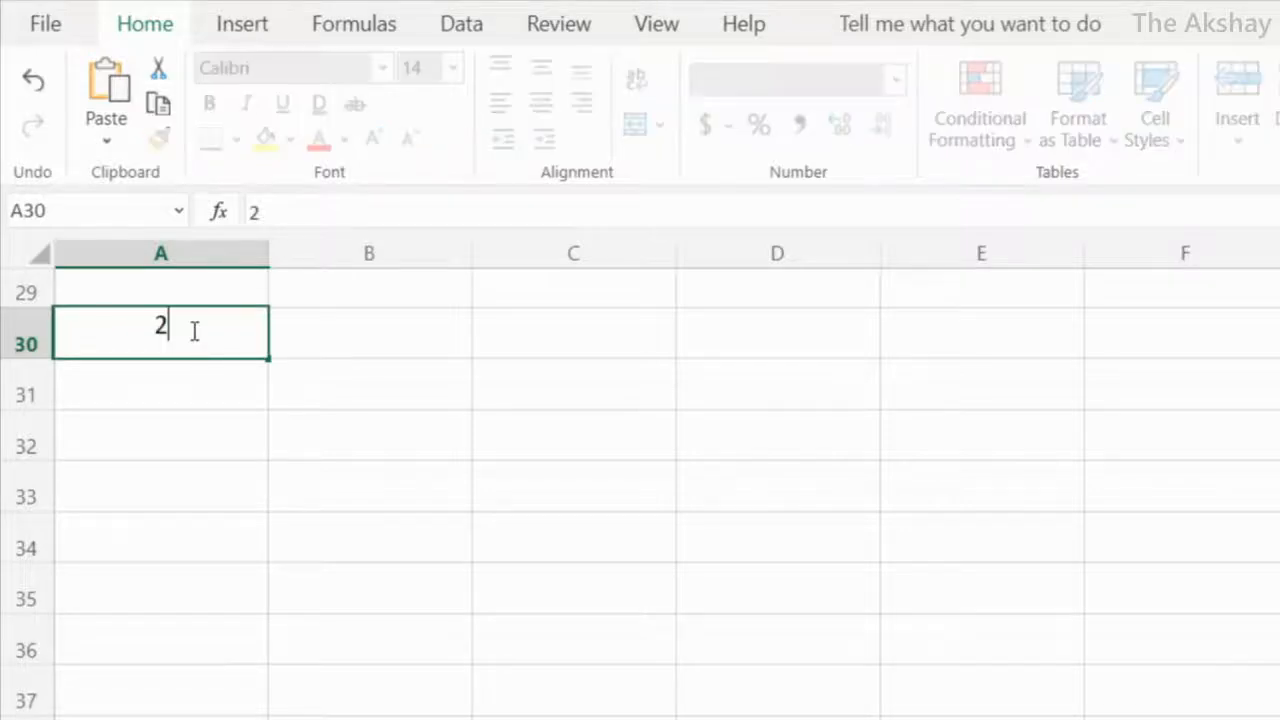
pyautogui.press('Return')
pyautogui.write('4')
pyautogui.press('Return')
pyautogui.moveTo(192, 338); pyautogui.dragTo(250, 712)
pyautogui.scroll(2, 397, 497)
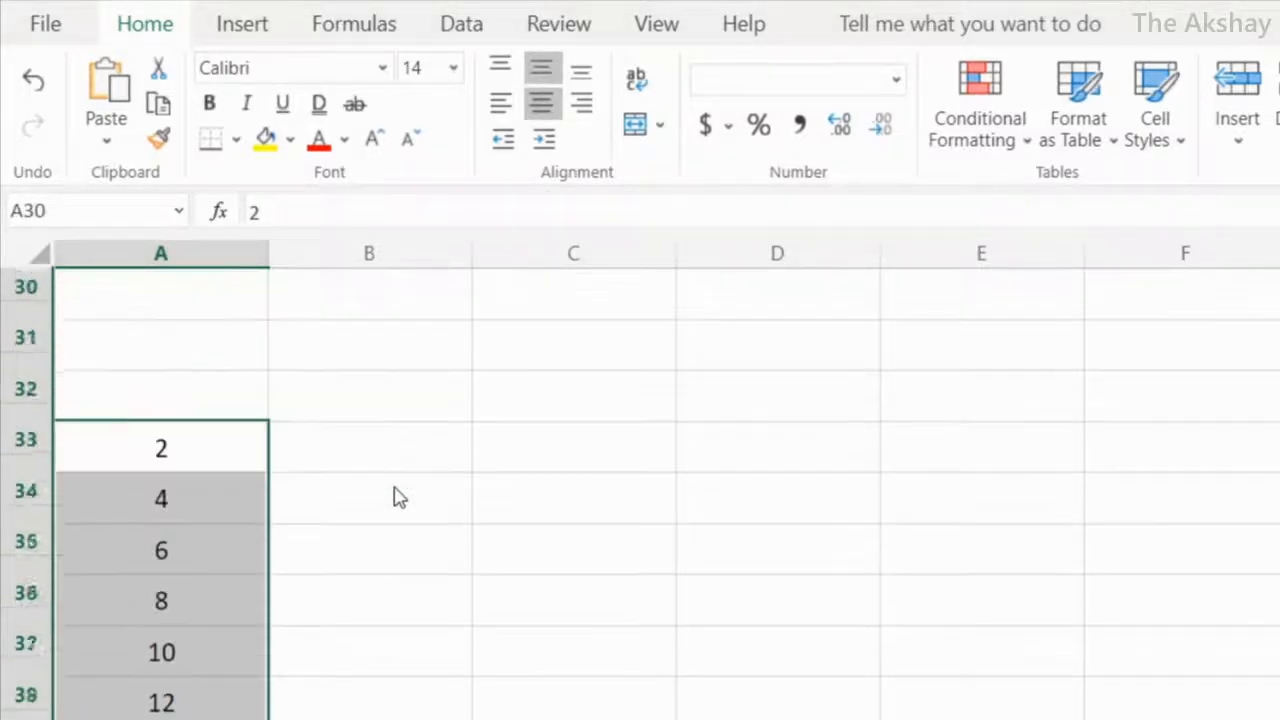
pyautogui.scroll(-1, 397, 497)
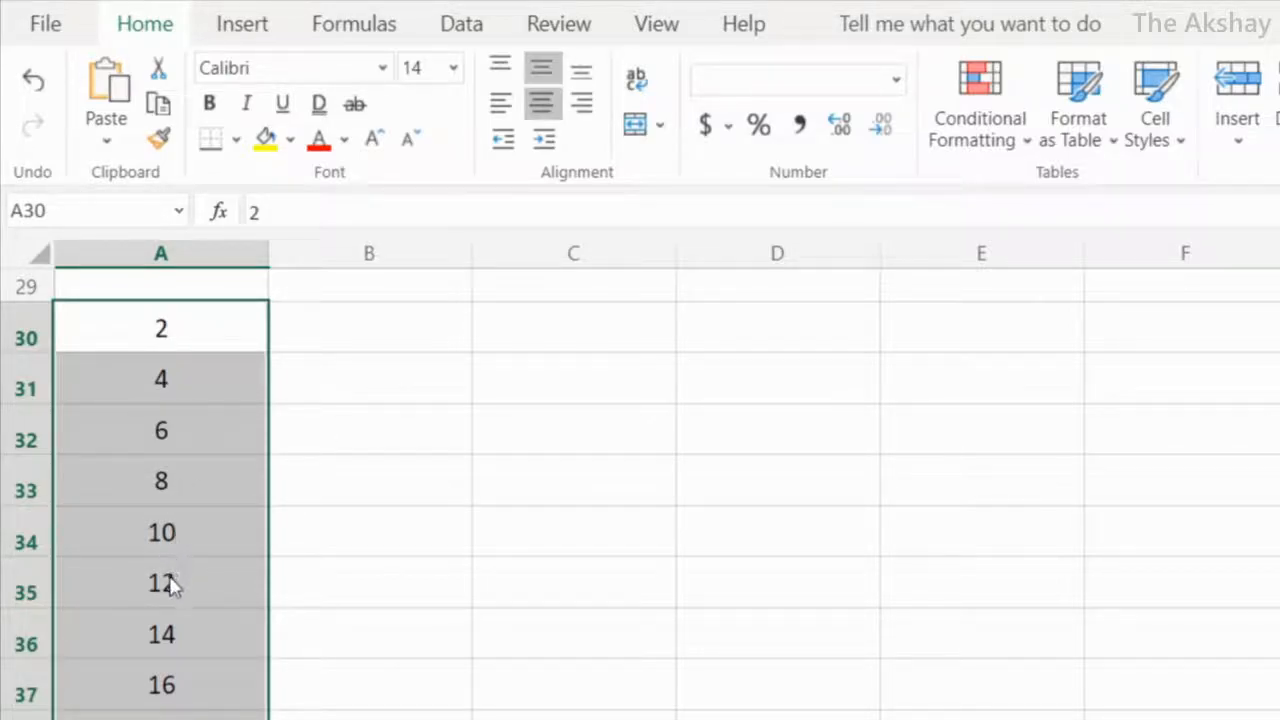
# Step: Enter 1001 in cell B30 and 2001 in B31, and autofill the series down to B37
pyautogui.click(391, 330)
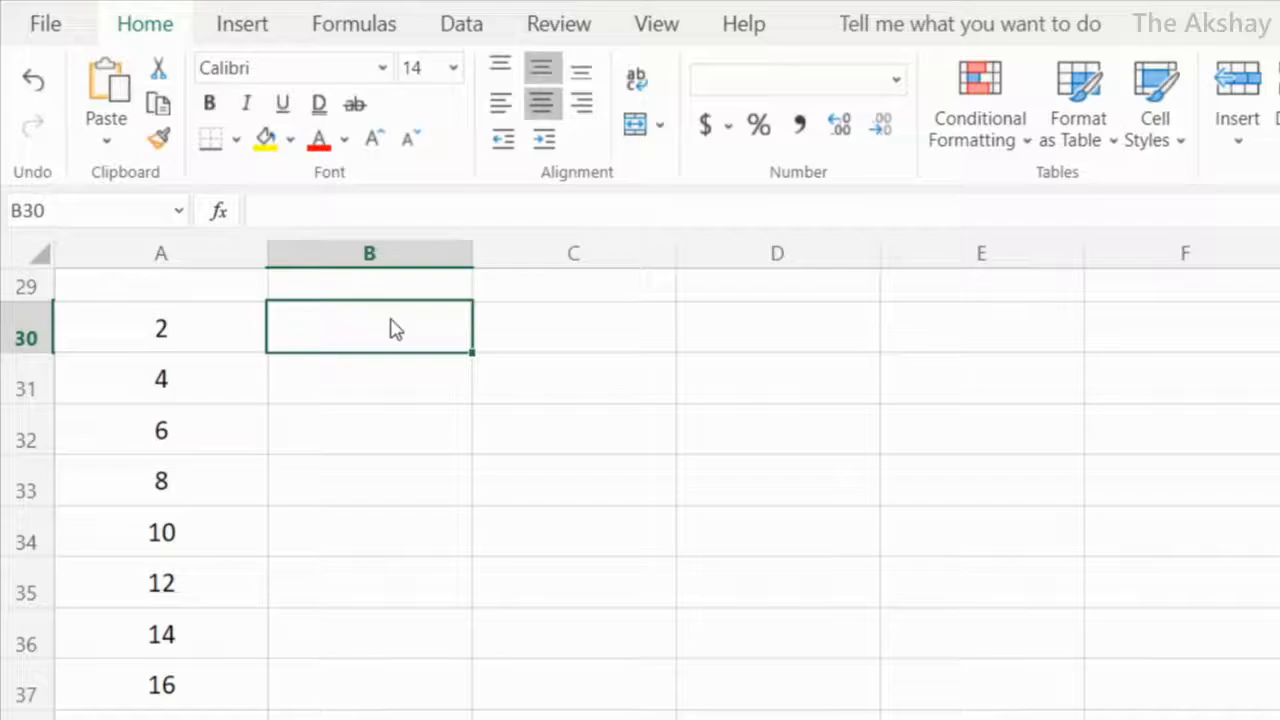
pyautogui.write('1001')
pyautogui.hotkey('ctrl', 'Return')
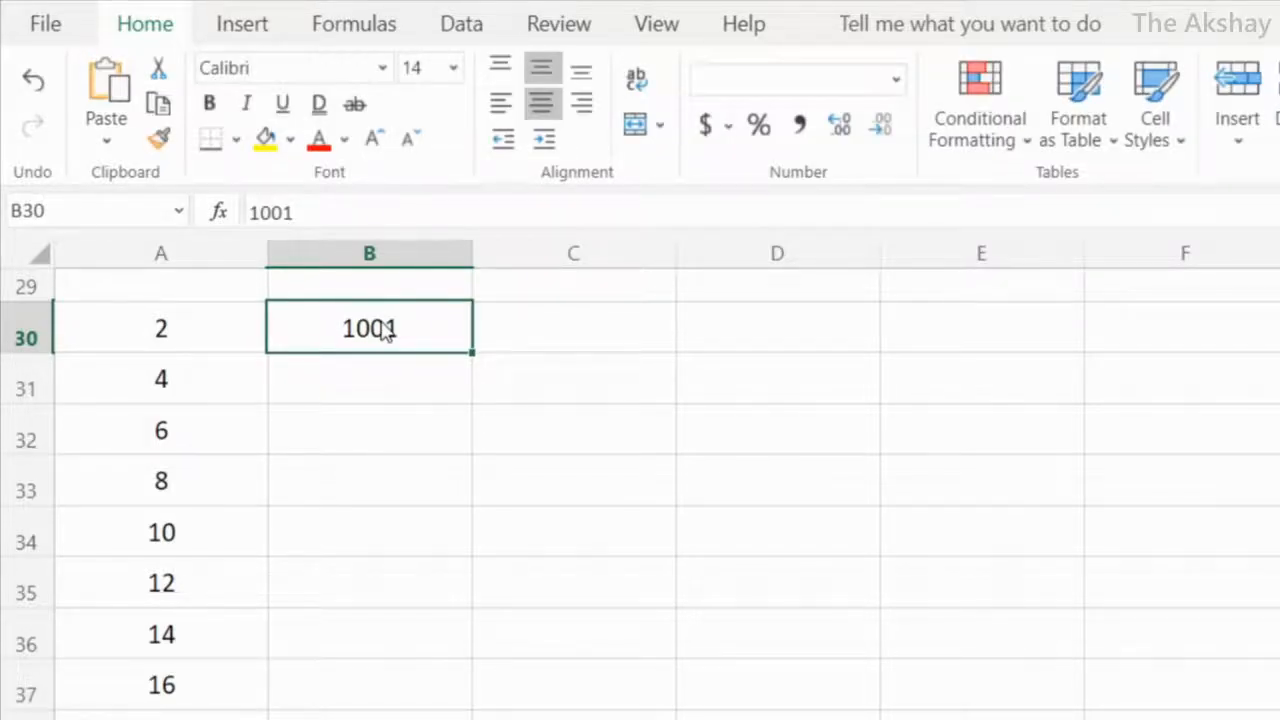
pyautogui.click(445, 373)
pyautogui.write('2001')
pyautogui.press('Return')
pyautogui.click(435, 337)
pyautogui.moveTo(435, 337); pyautogui.dragTo(409, 694)
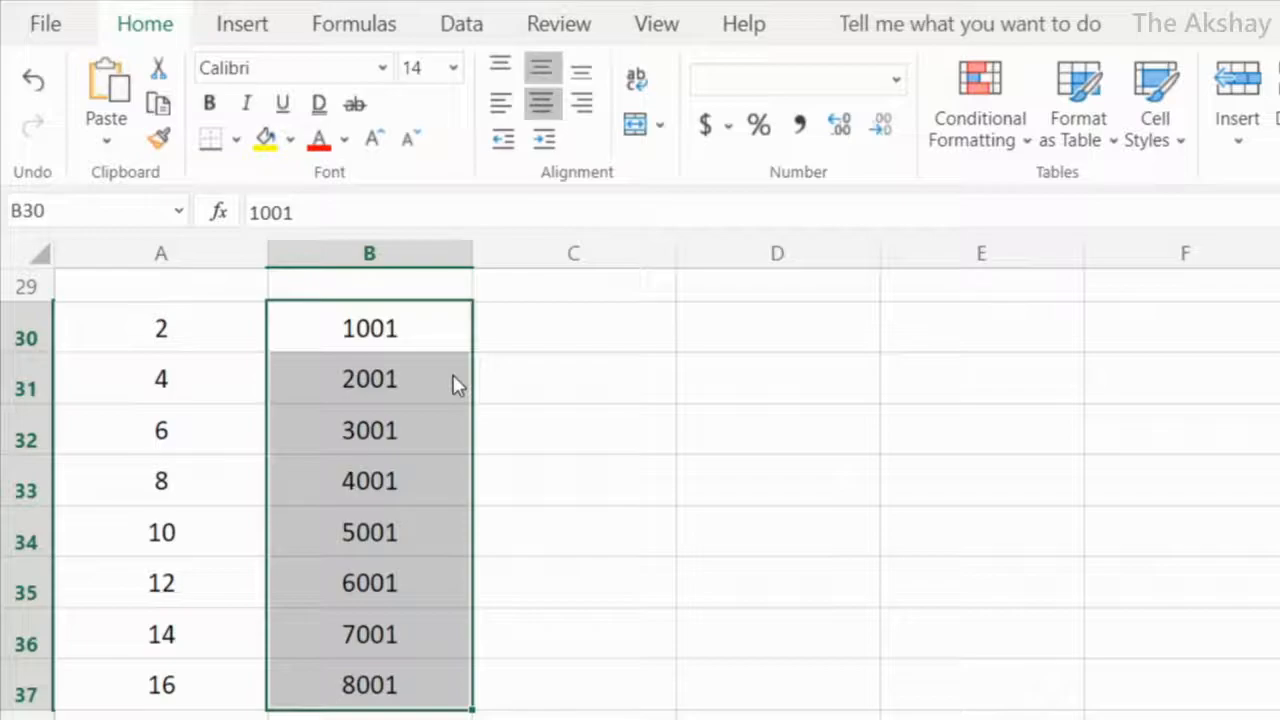
# Step: Check the values of the number series in cells B30, B31 and B32 one by one
pyautogui.click(408, 338)
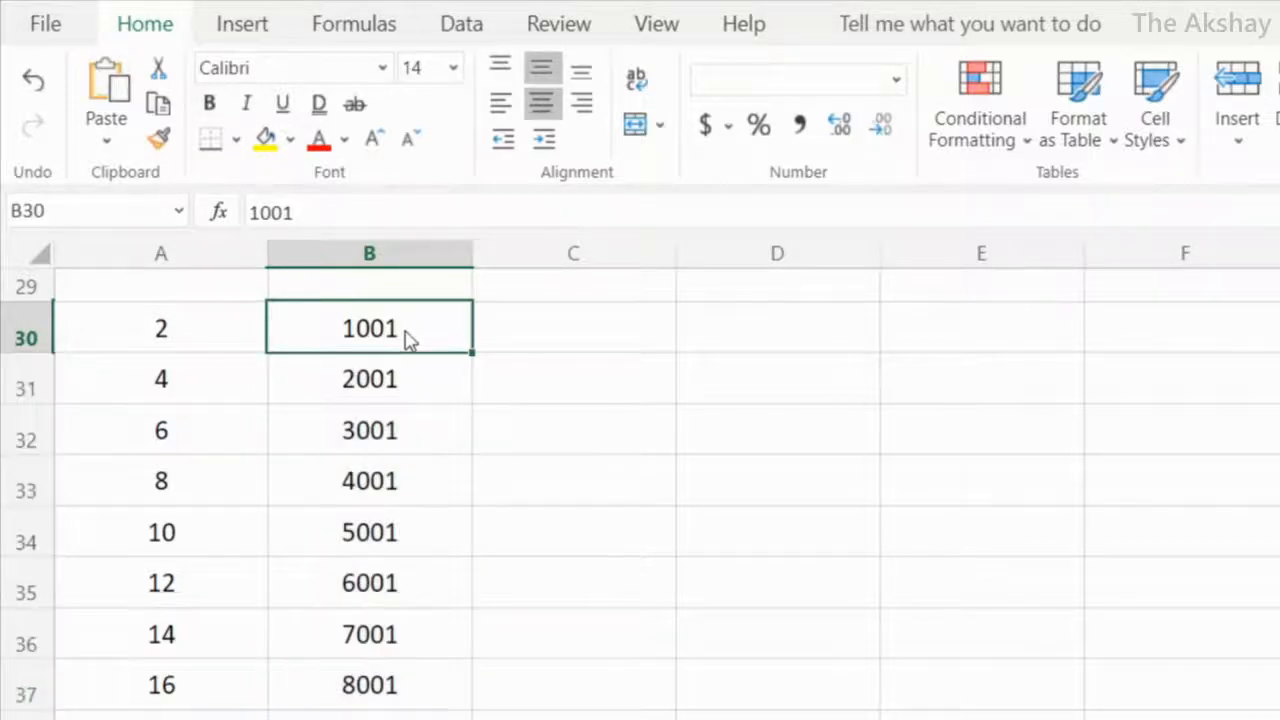
pyautogui.click(408, 391)
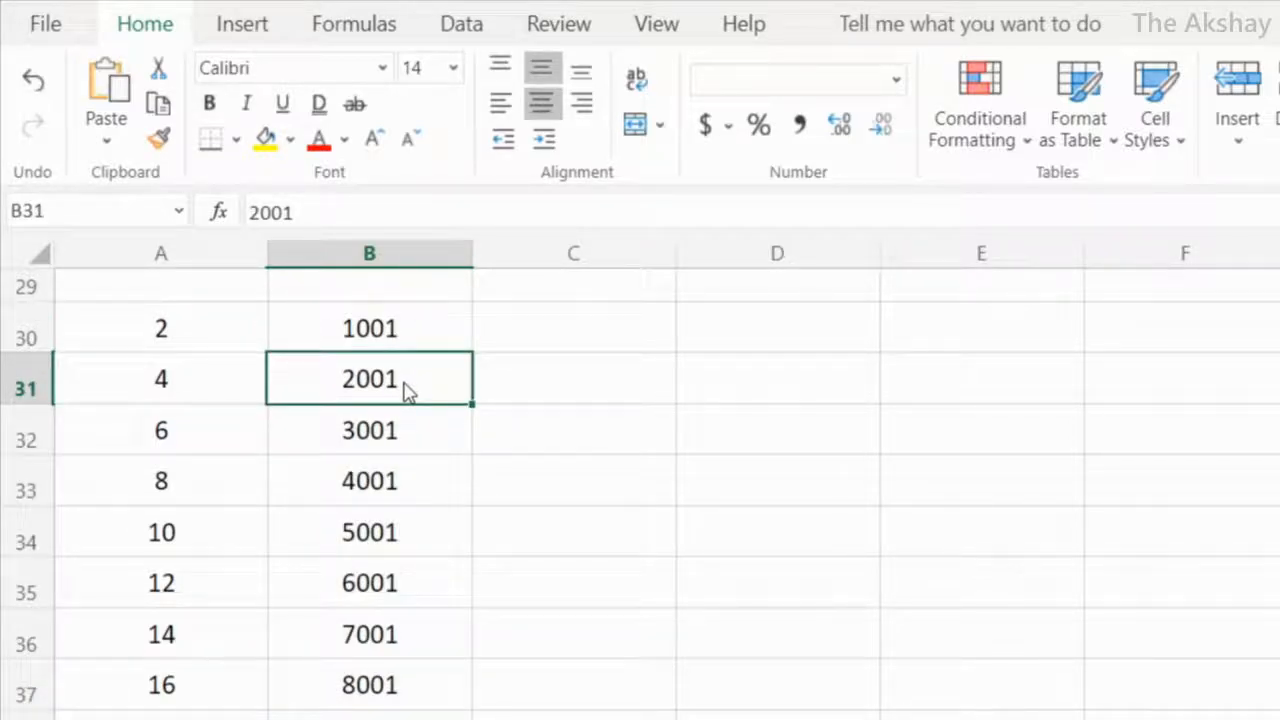
pyautogui.click(408, 438)
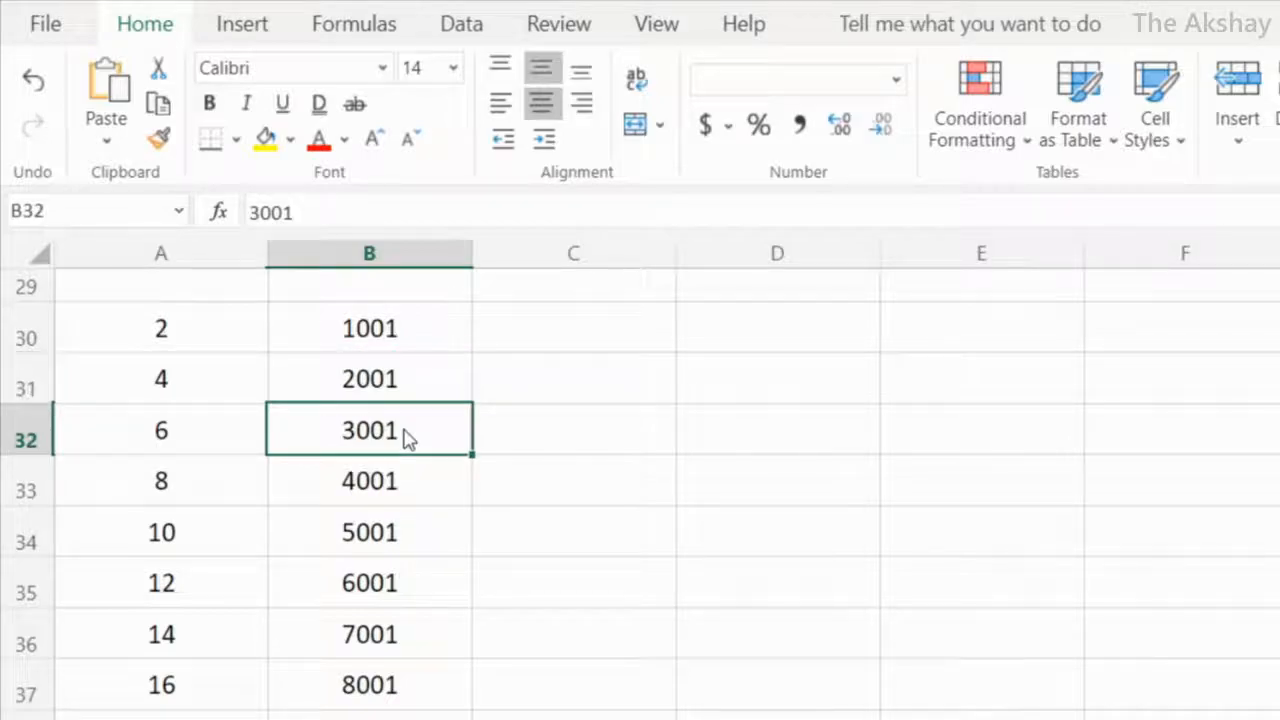
# Step: Enter abc in cell C30 and def in C31, and autofill the repeating text pattern down to C36
pyautogui.click(550, 350)
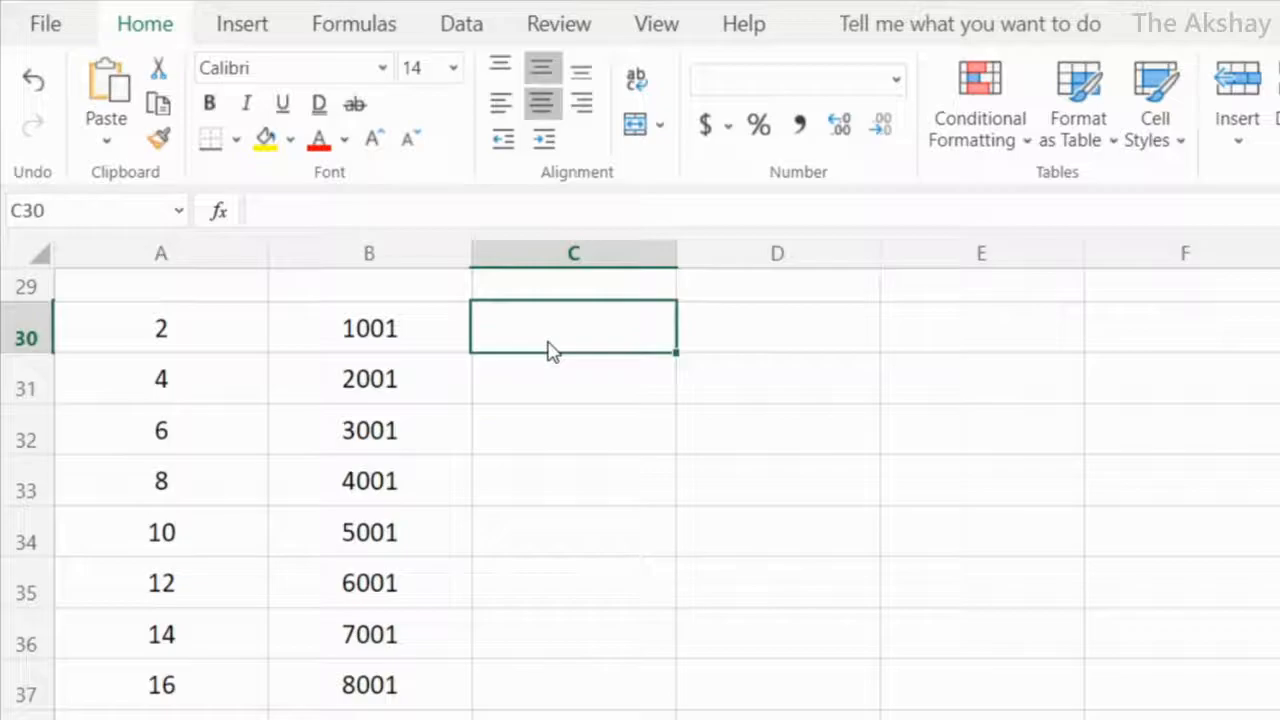
pyautogui.write('abc')
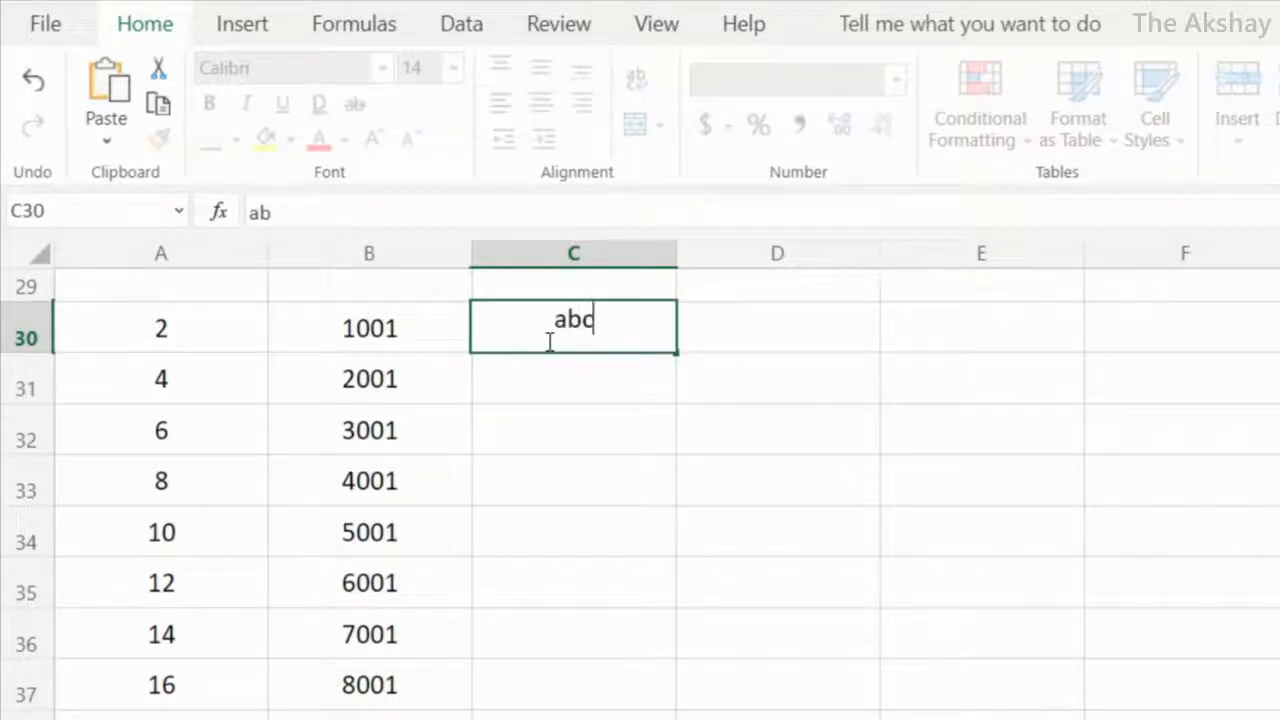
pyautogui.press('Return')
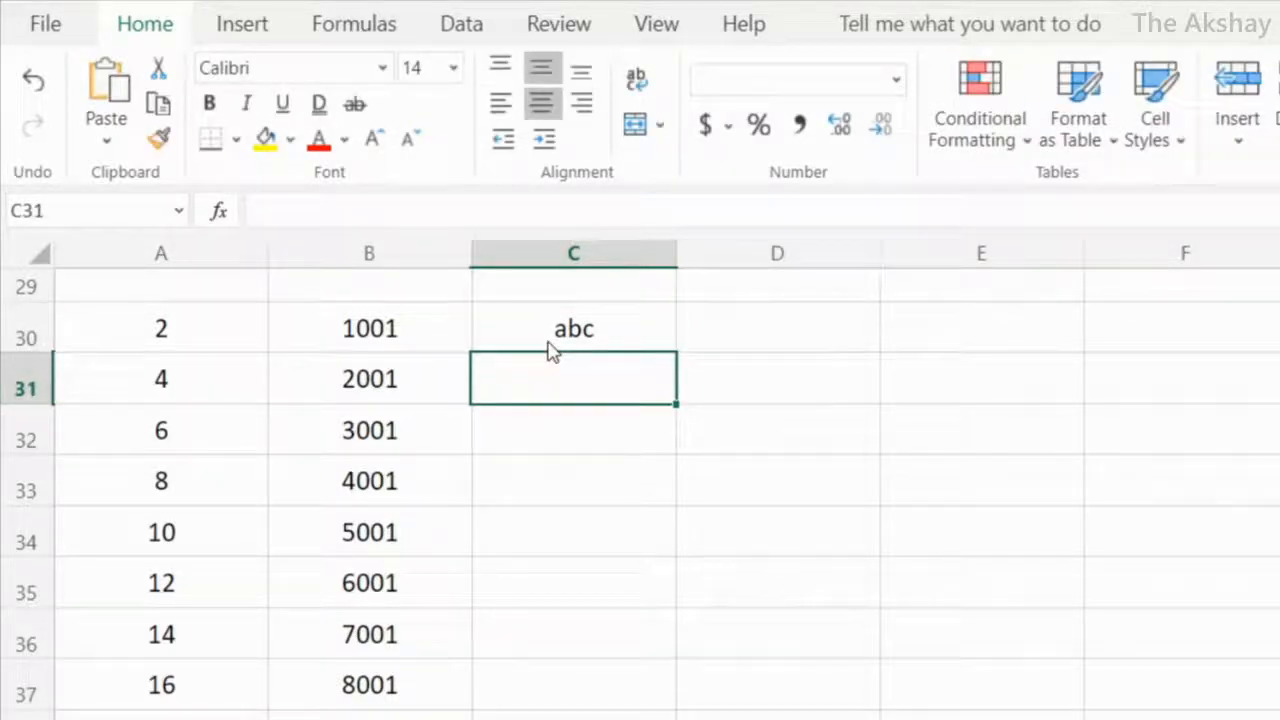
pyautogui.write('def')
pyautogui.press('Return')
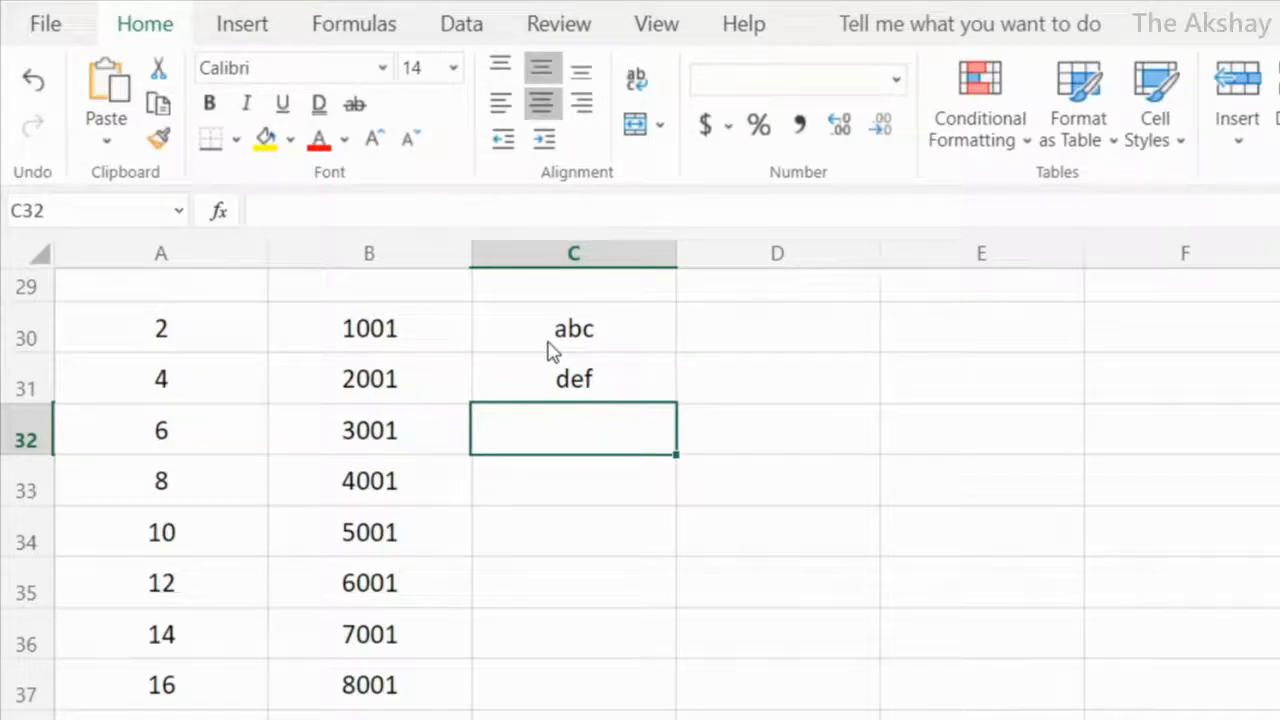
pyautogui.moveTo(620, 329); pyautogui.dragTo(657, 628)
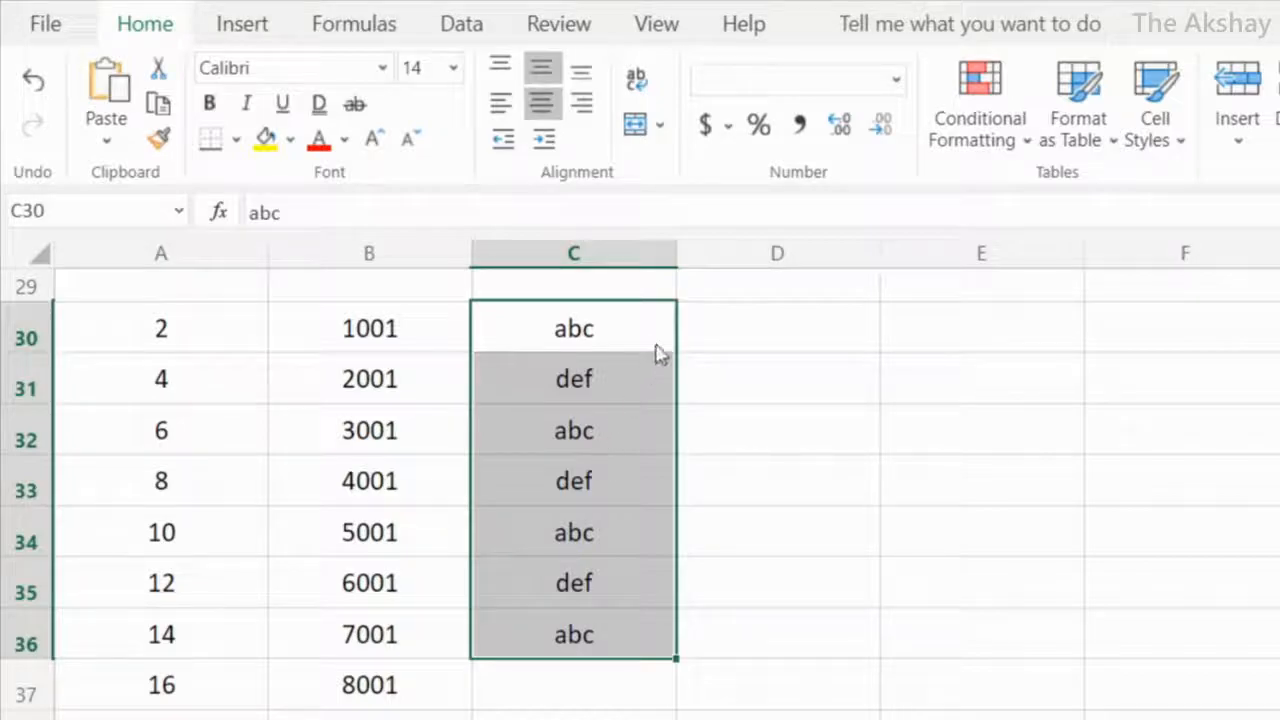
# Step: Enter the formula =CONCAT(B30:C30) in cell D30 to join the number and the text
pyautogui.click(766, 345)
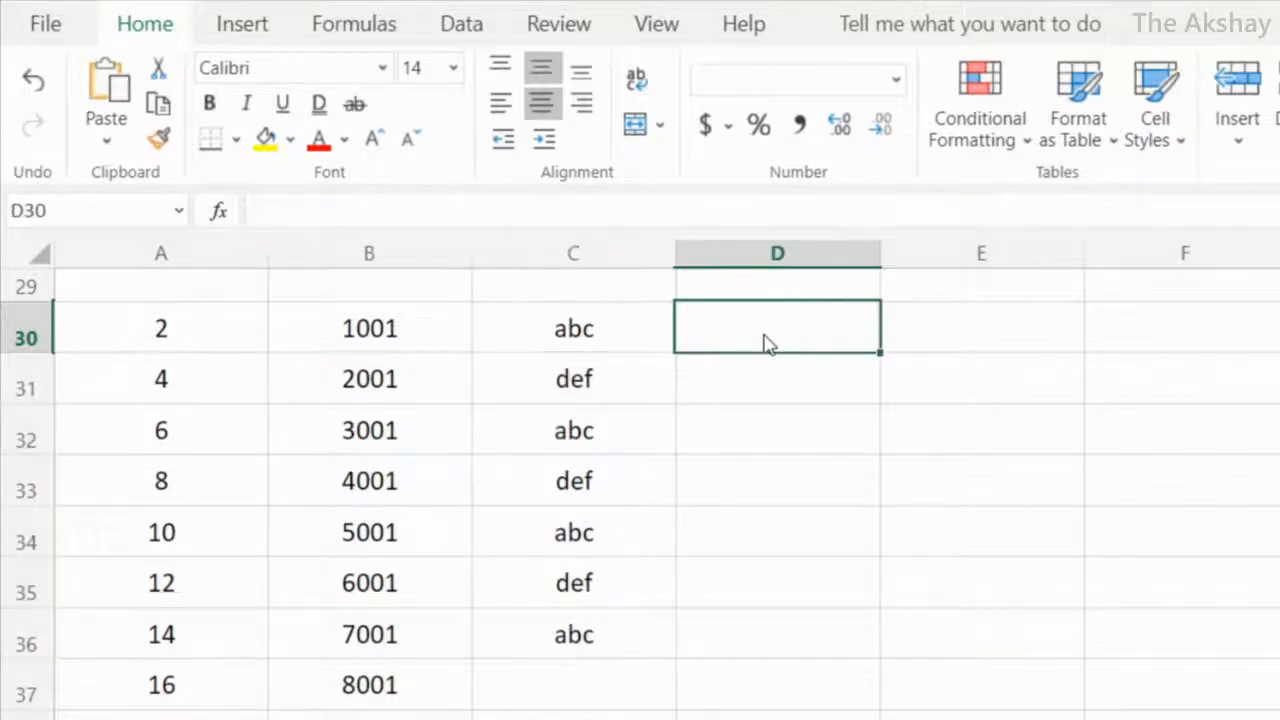
pyautogui.write('=cu')
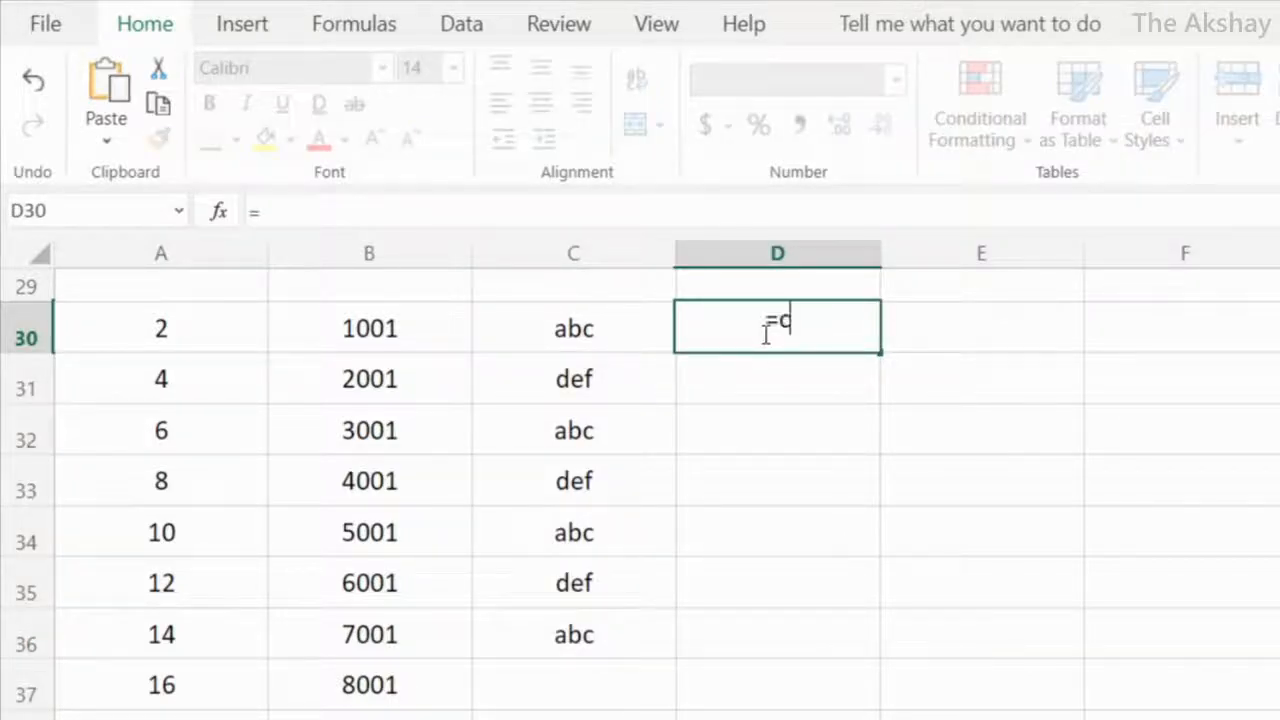
pyautogui.press('BackSpace')
pyautogui.write('onca')
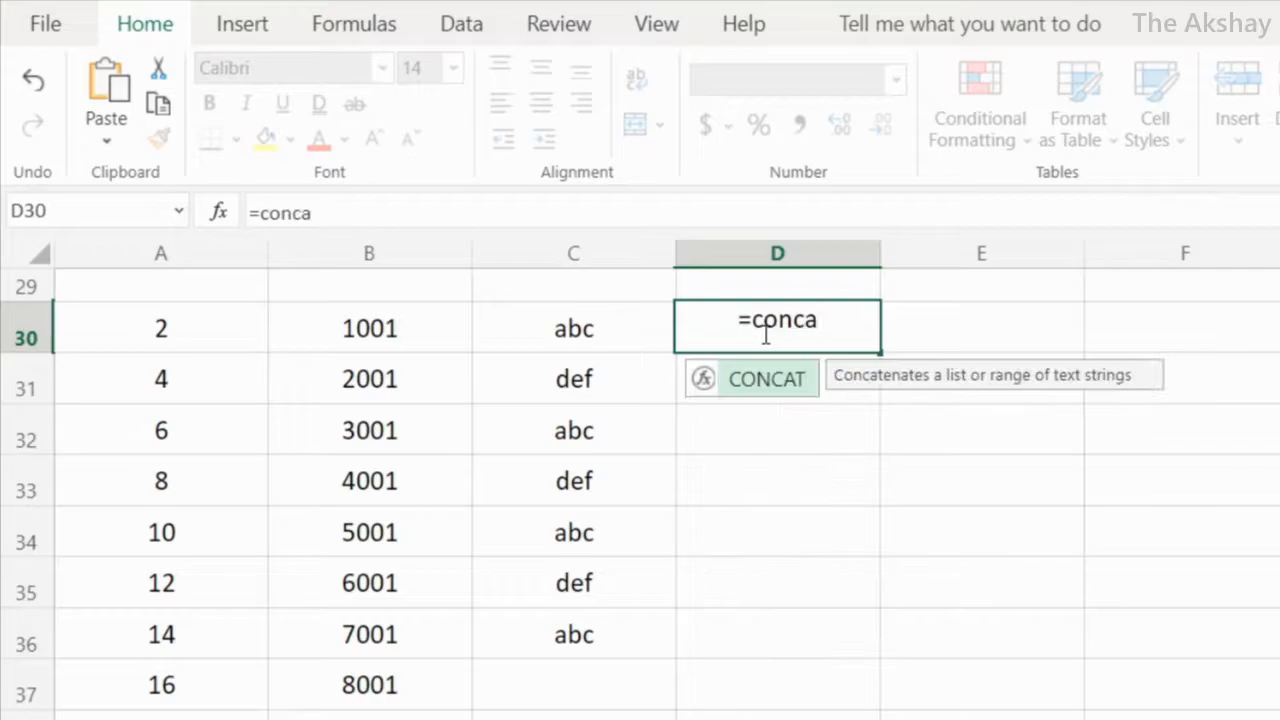
pyautogui.press('Tab')
pyautogui.moveTo(410, 338); pyautogui.dragTo(584, 332)
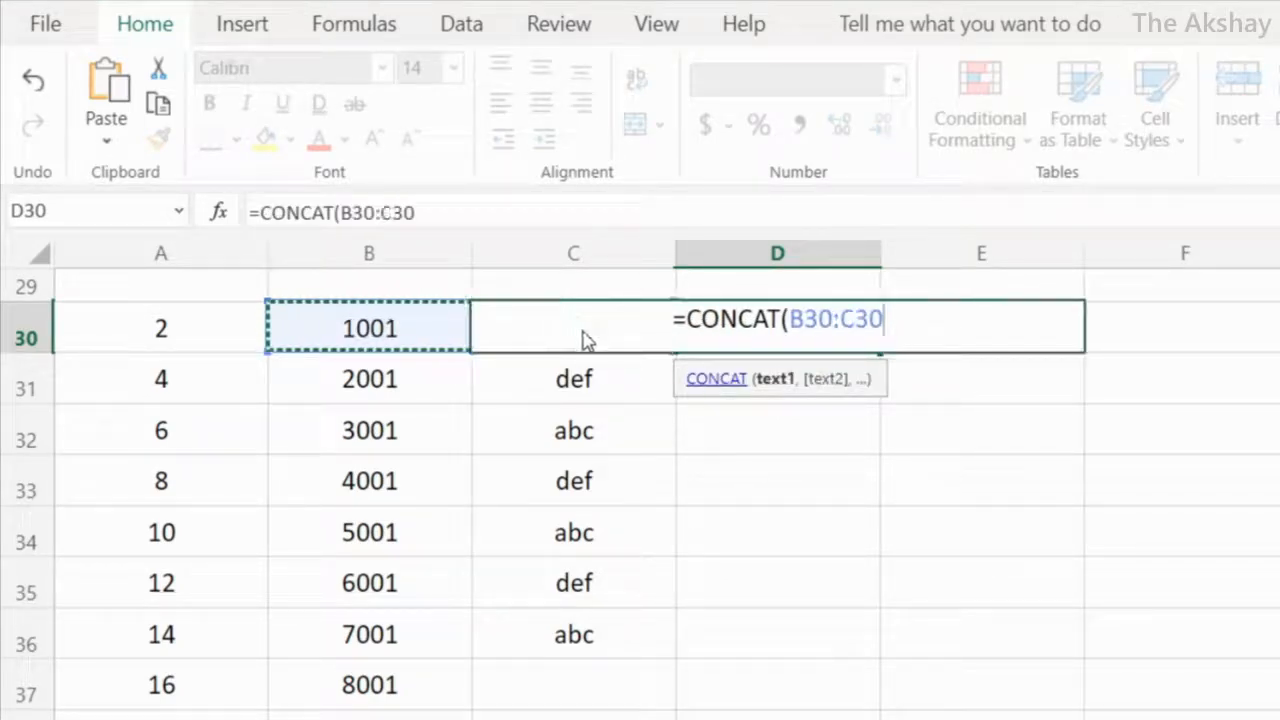
pyautogui.press('Return')
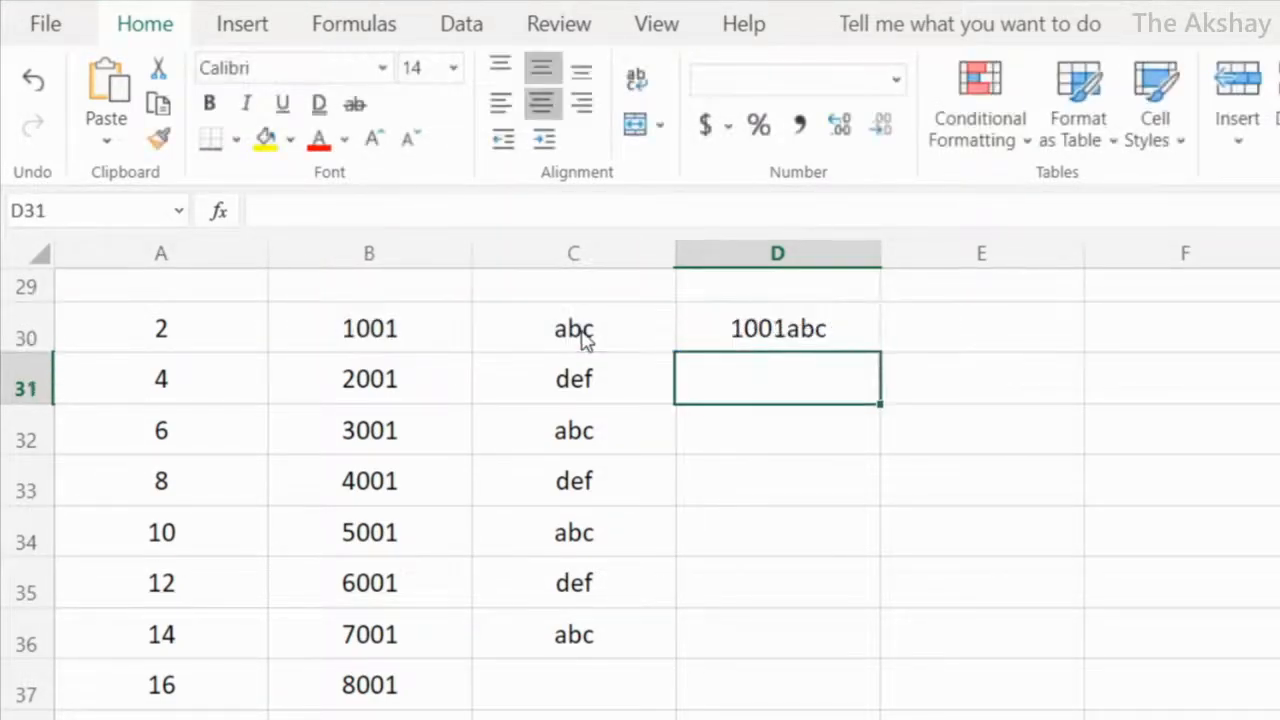
# Step: Autofill the CONCAT formula from cell D30 down to D34 and check the copied formula in D31
pyautogui.click(815, 345)
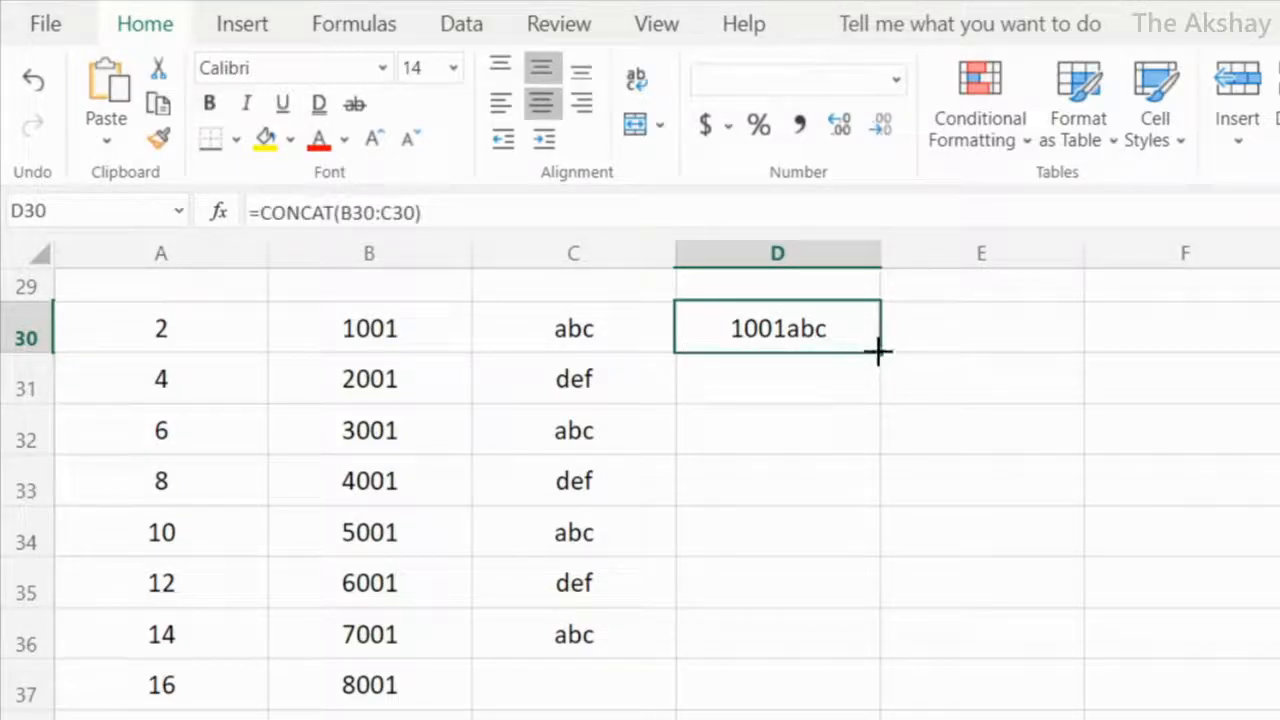
pyautogui.moveTo(880, 352); pyautogui.dragTo(850, 524)
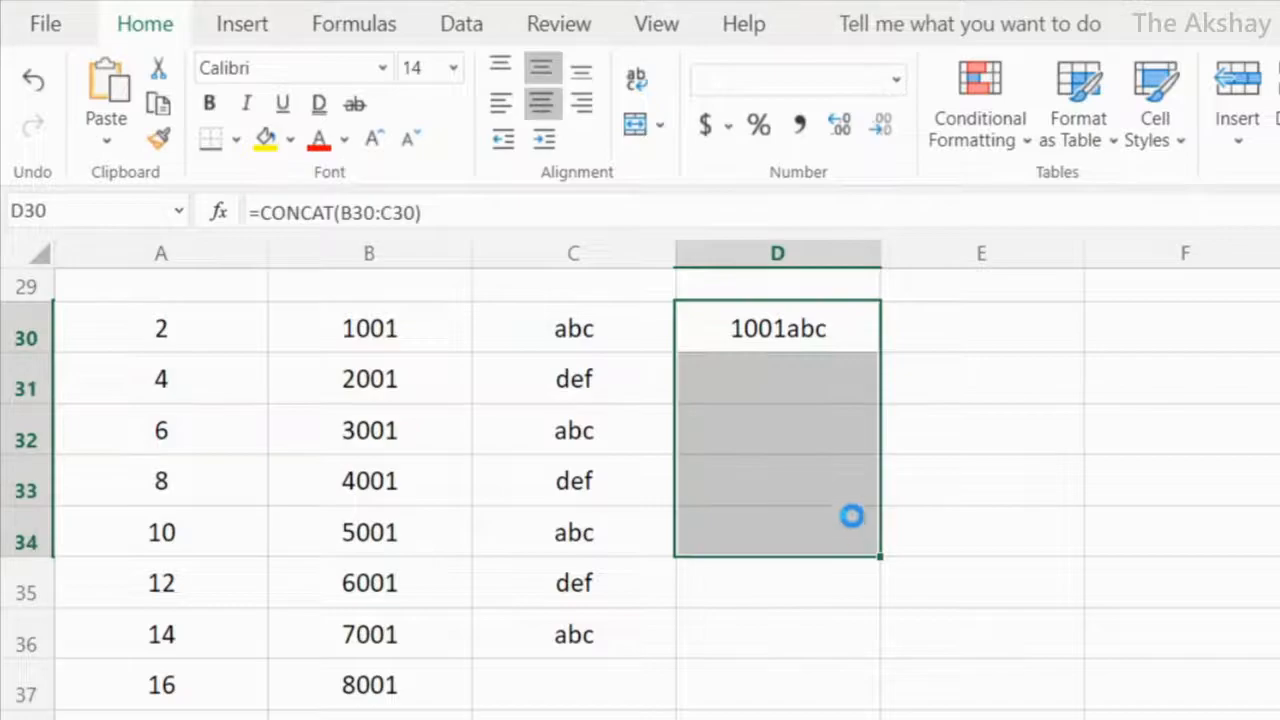
pyautogui.click(742, 397)
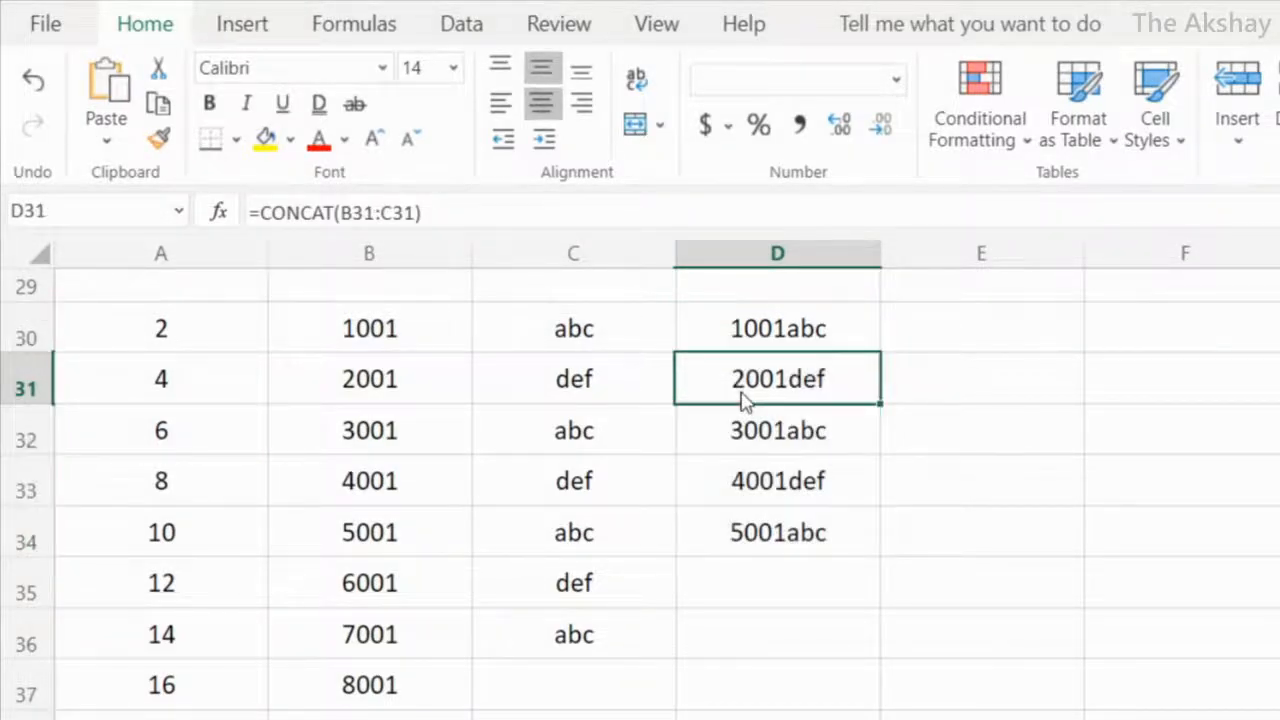
# Step: Compare the joined results in cells D30 and D31 with their source cells in columns B and C
pyautogui.click(772, 338)
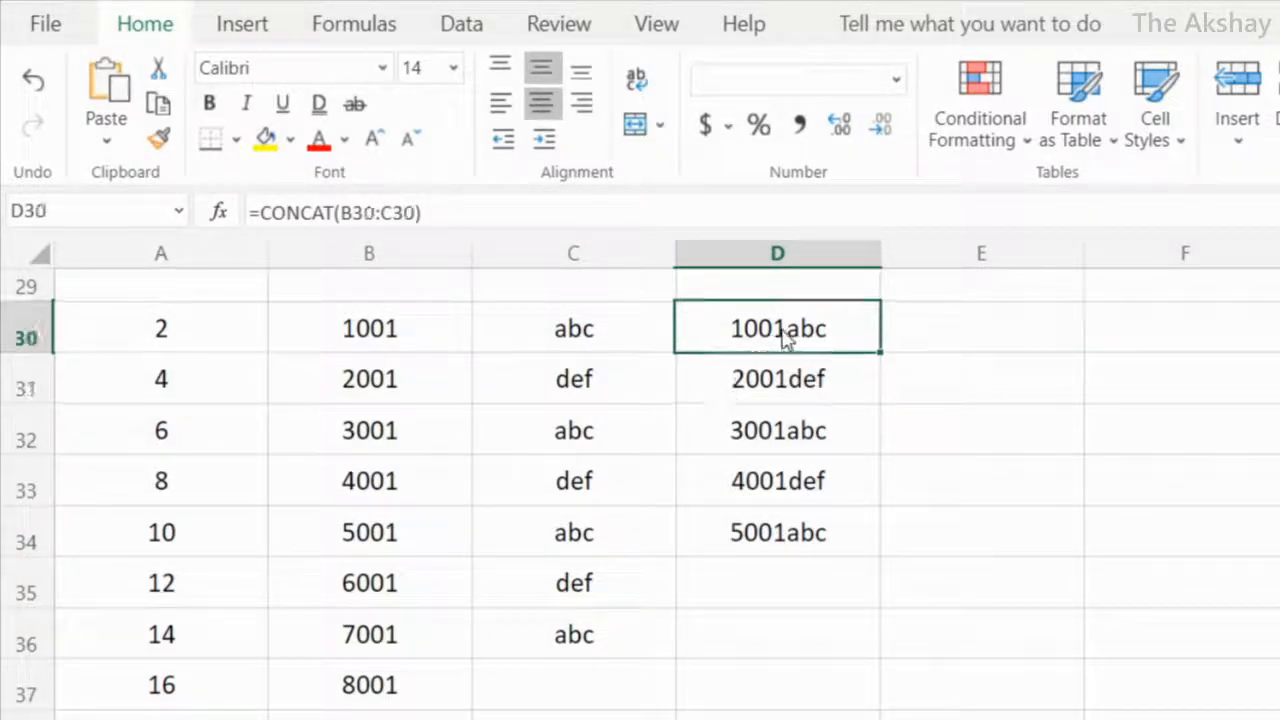
pyautogui.click(826, 387)
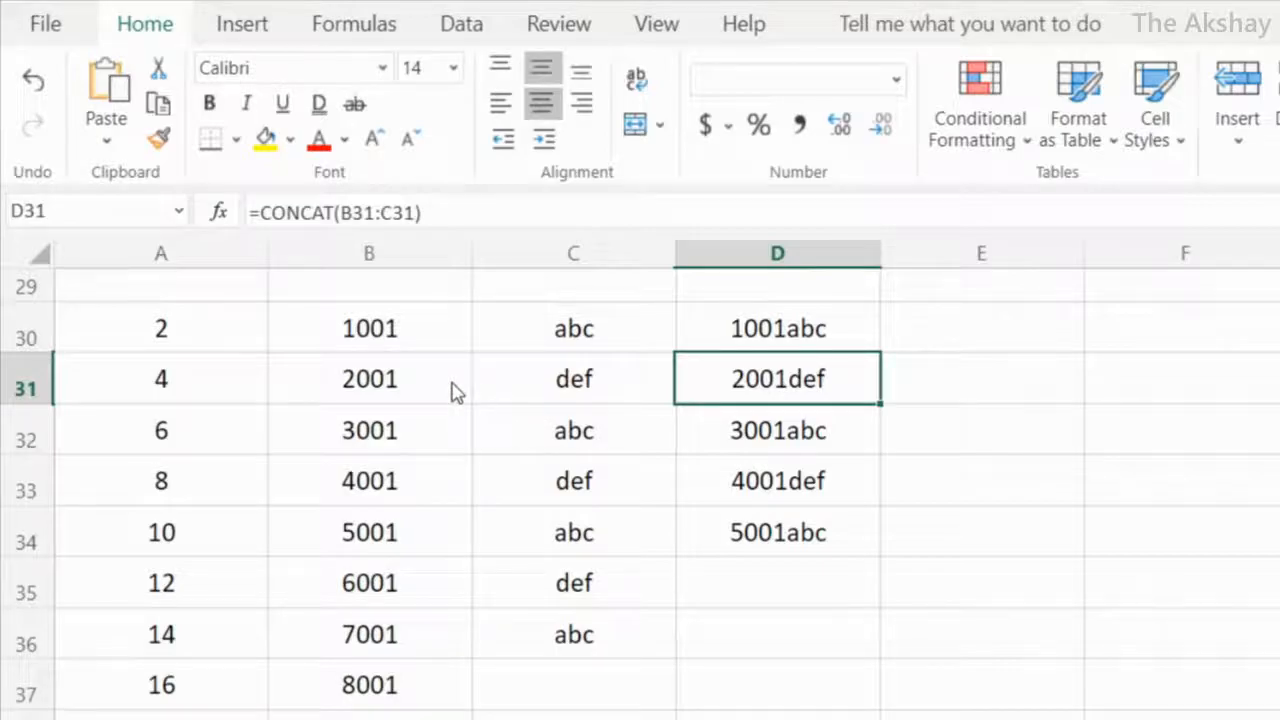
pyautogui.click(390, 333)
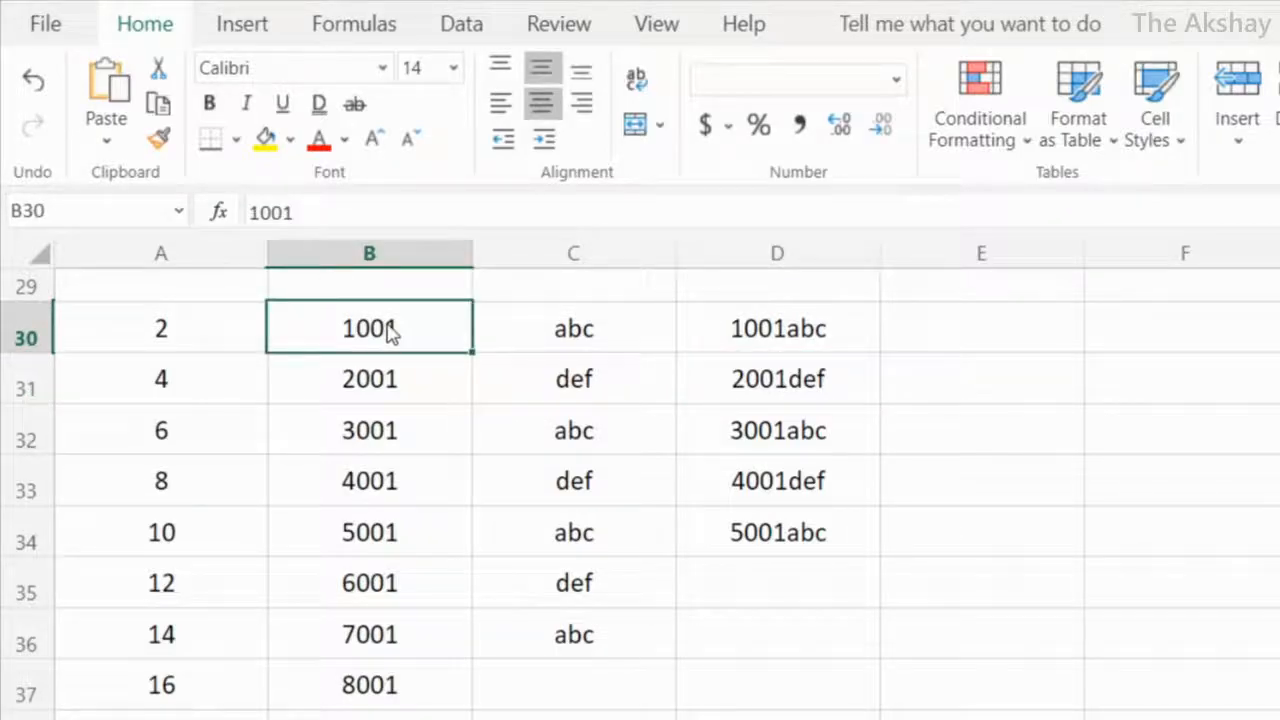
pyautogui.moveTo(390, 333); pyautogui.dragTo(549, 329)
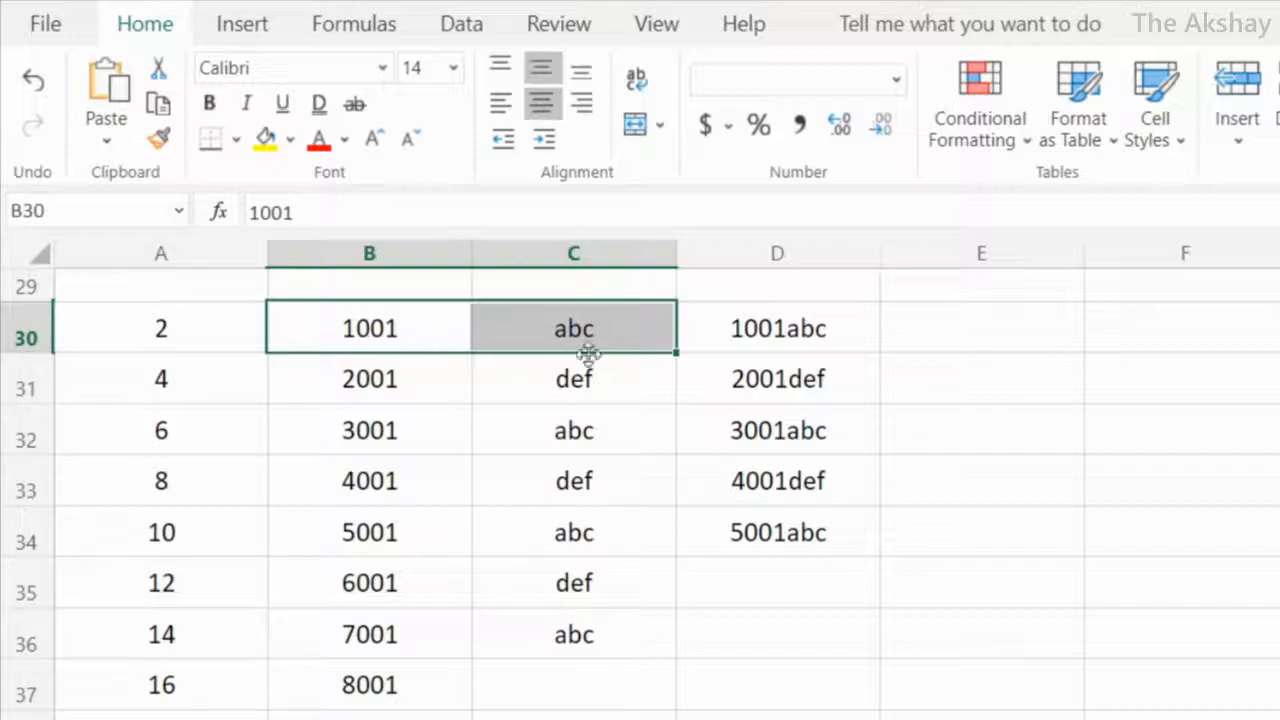
pyautogui.click(817, 338)
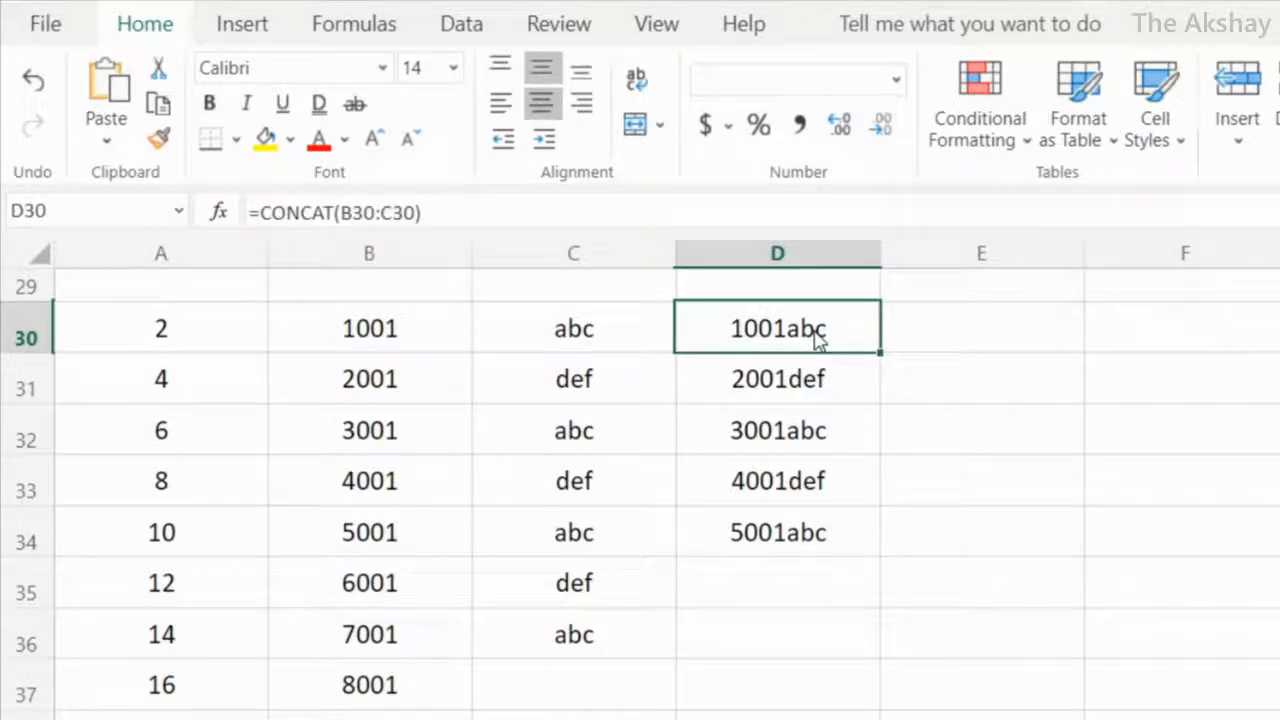
pyautogui.moveTo(380, 386); pyautogui.dragTo(572, 388)
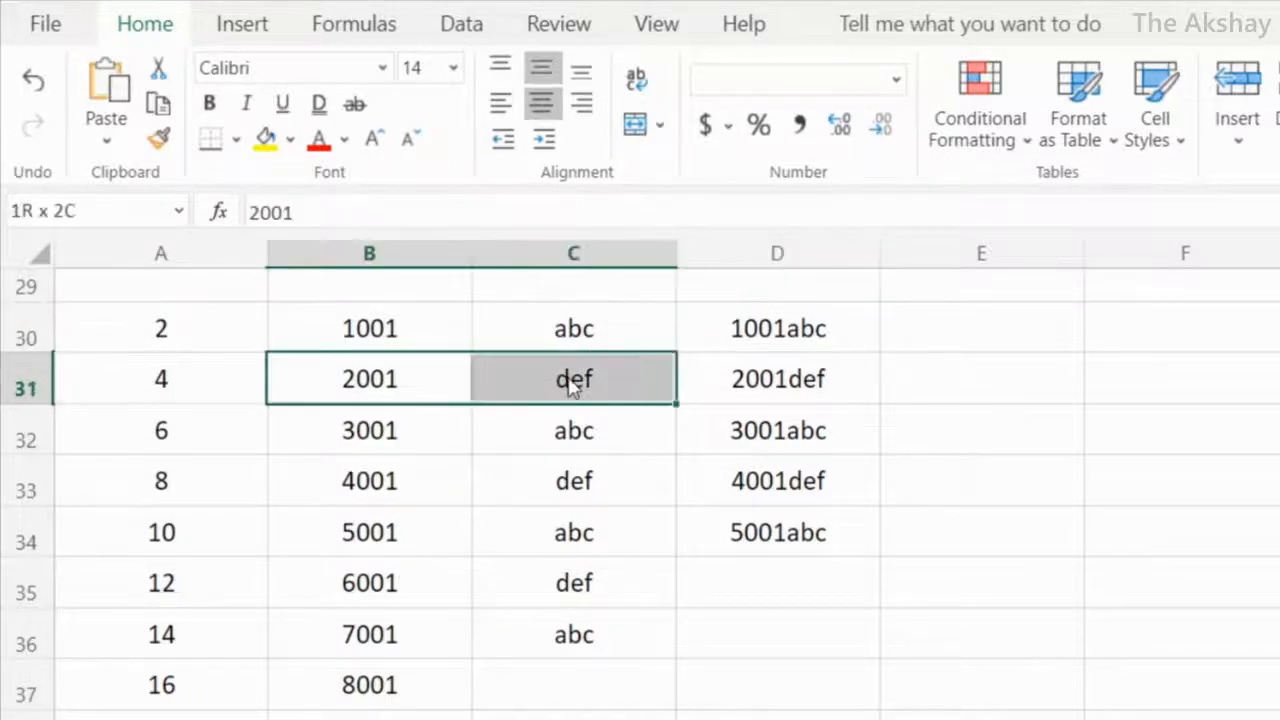
pyautogui.click(760, 384)
pyautogui.moveTo(360, 324); pyautogui.dragTo(557, 326)
pyautogui.click(662, 362)
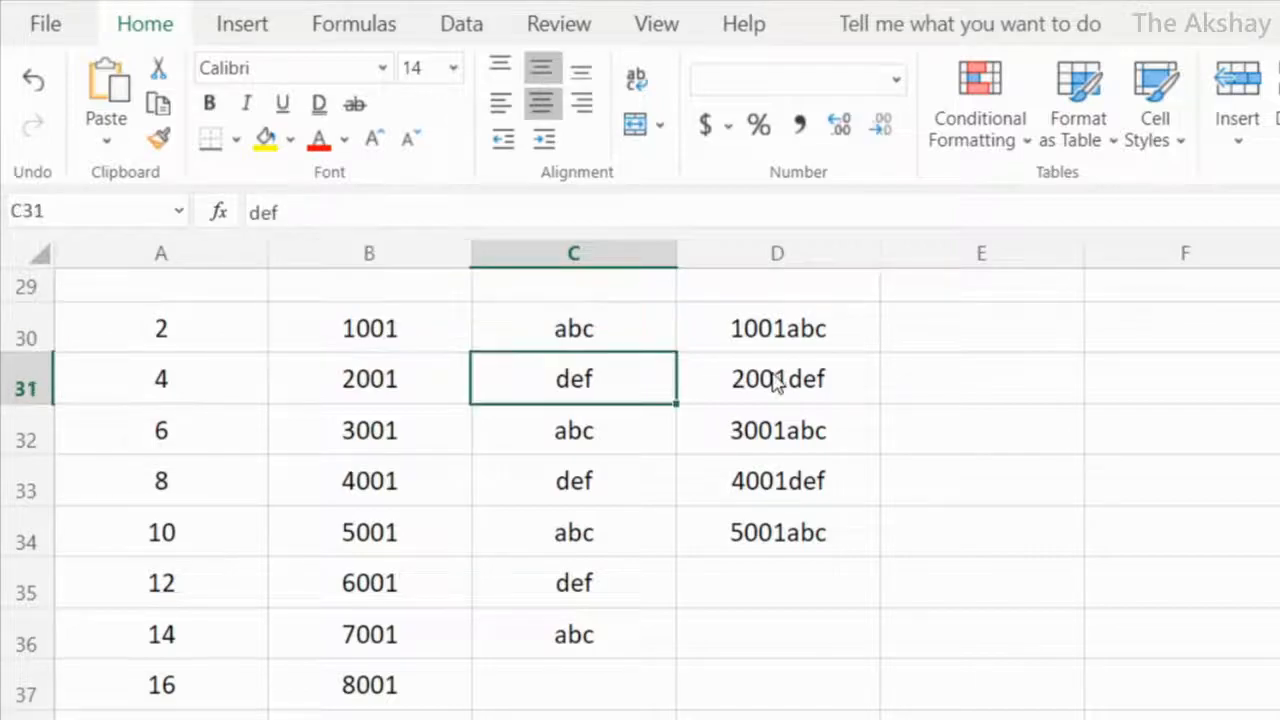
# Step: Select the range D30:D36 upward from D36 and fill the CONCAT formula down through the whole range
pyautogui.hotkey('ctrl', 'Down')
pyautogui.press('Right')
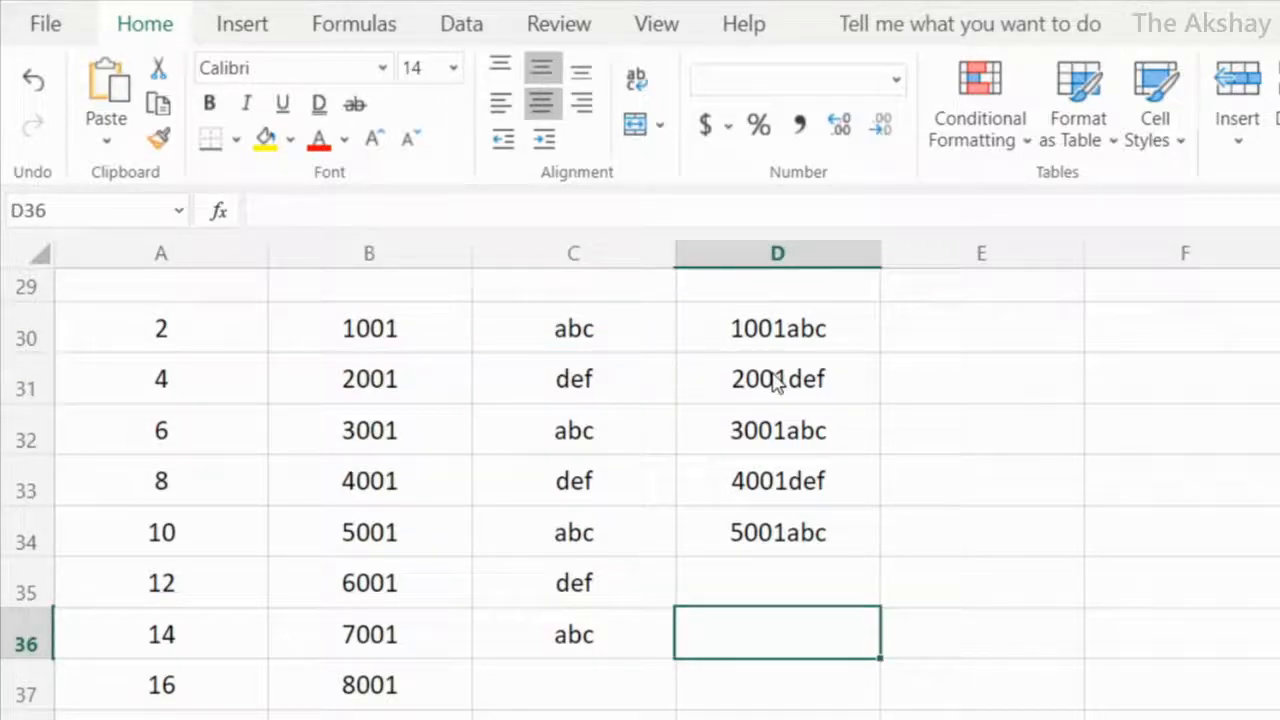
pyautogui.hotkey('shift', 'Up')
pyautogui.hotkey('shift', 'Up')
pyautogui.hotkey('shift', 'Up')
pyautogui.hotkey('shift', 'Up')
pyautogui.hotkey('shift', 'Up')
pyautogui.hotkey('shift', 'Up')
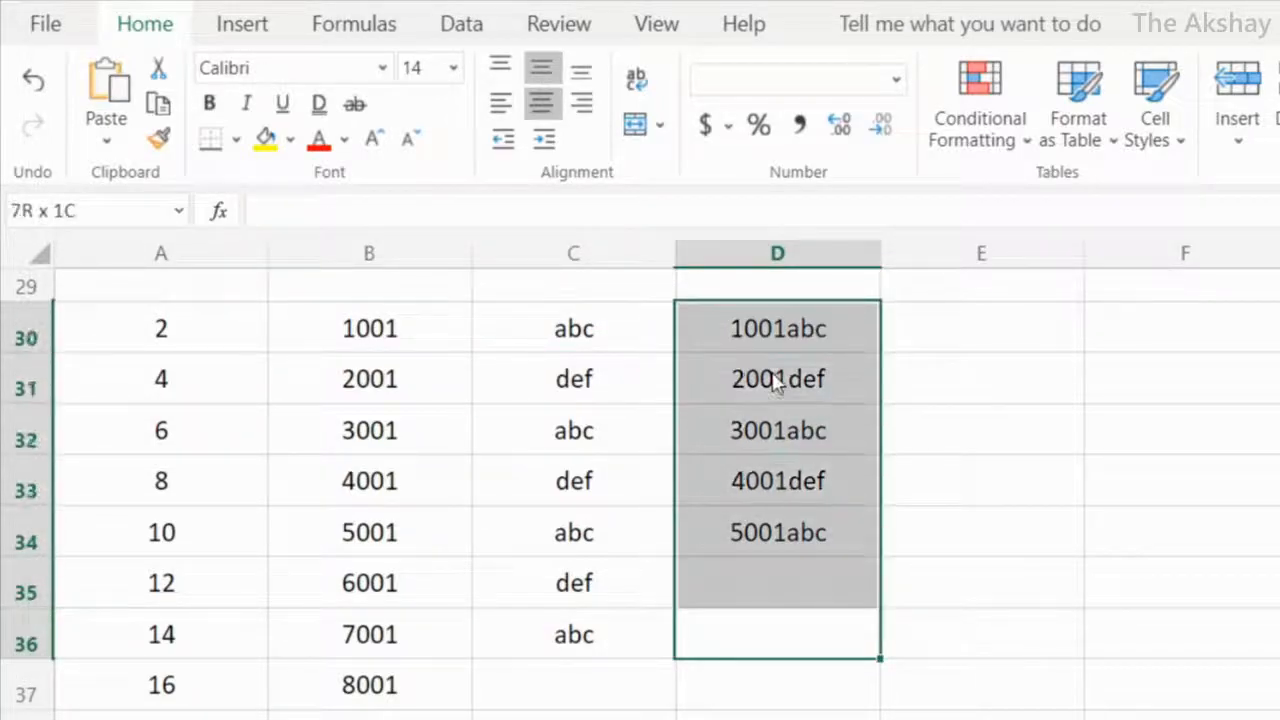
pyautogui.hotkey('ctrl', 'd')
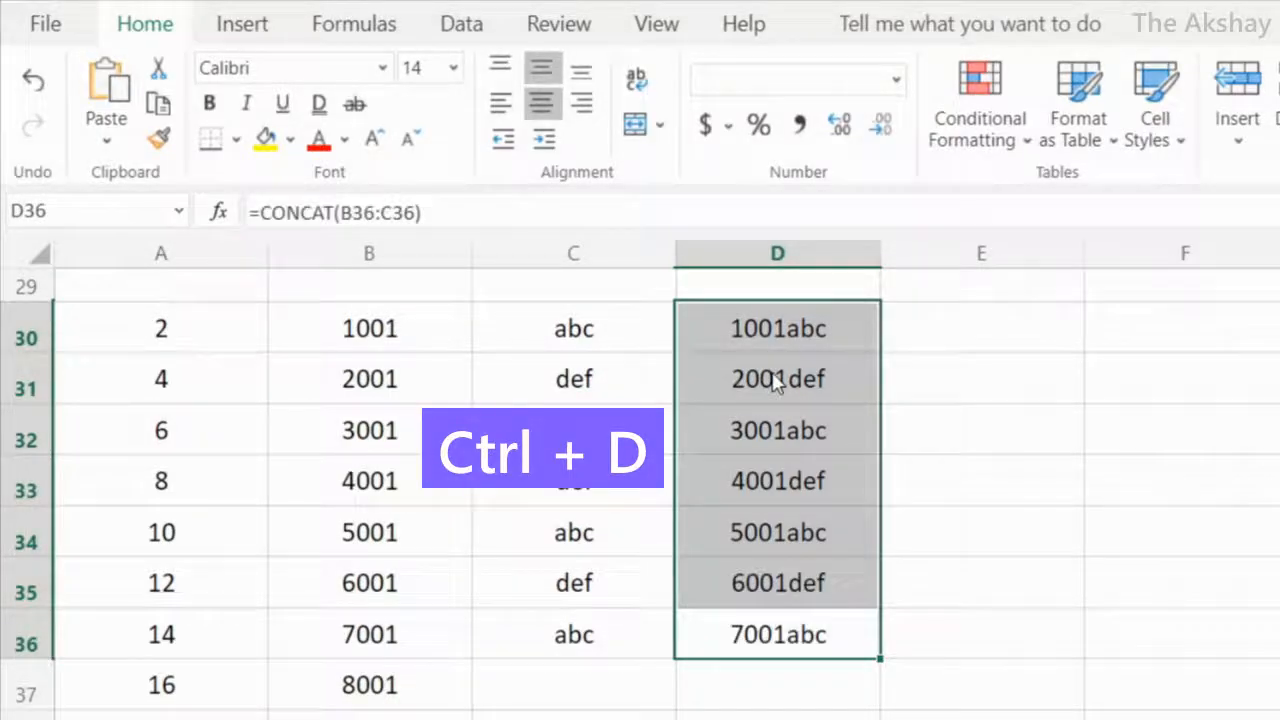
# Step: Fill the CONCAT formula from cell D36 right into the adjacent cell E36
pyautogui.press('Down')
pyautogui.press('Up')
pyautogui.press('Right')
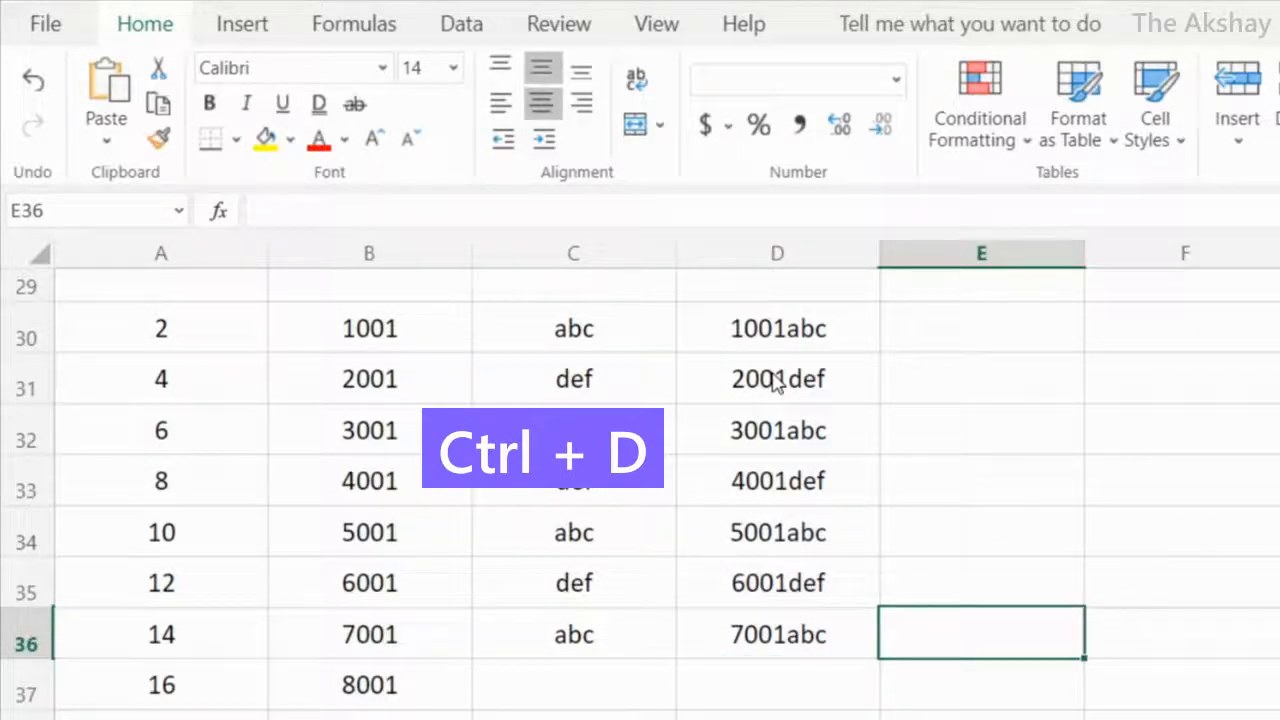
pyautogui.hotkey('shift', 'Left')
pyautogui.hotkey('ctrl', 'r')
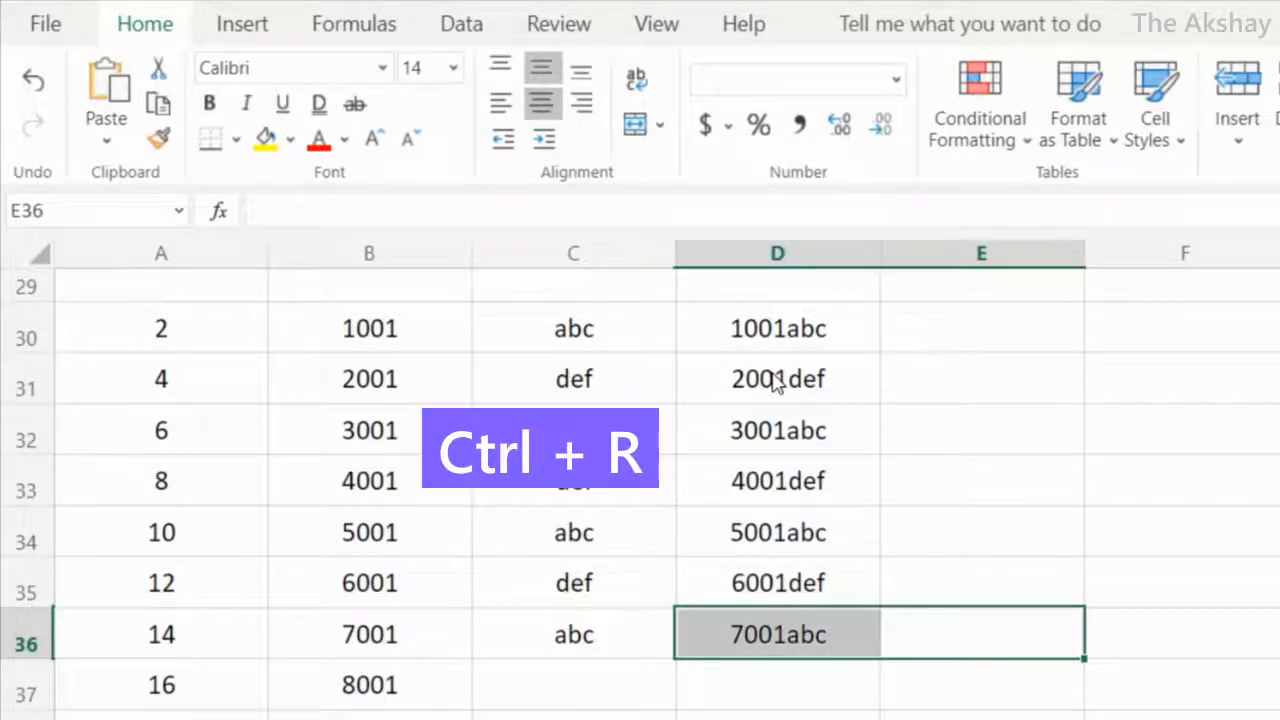
pyautogui.hotkey('ctrl', 'r')
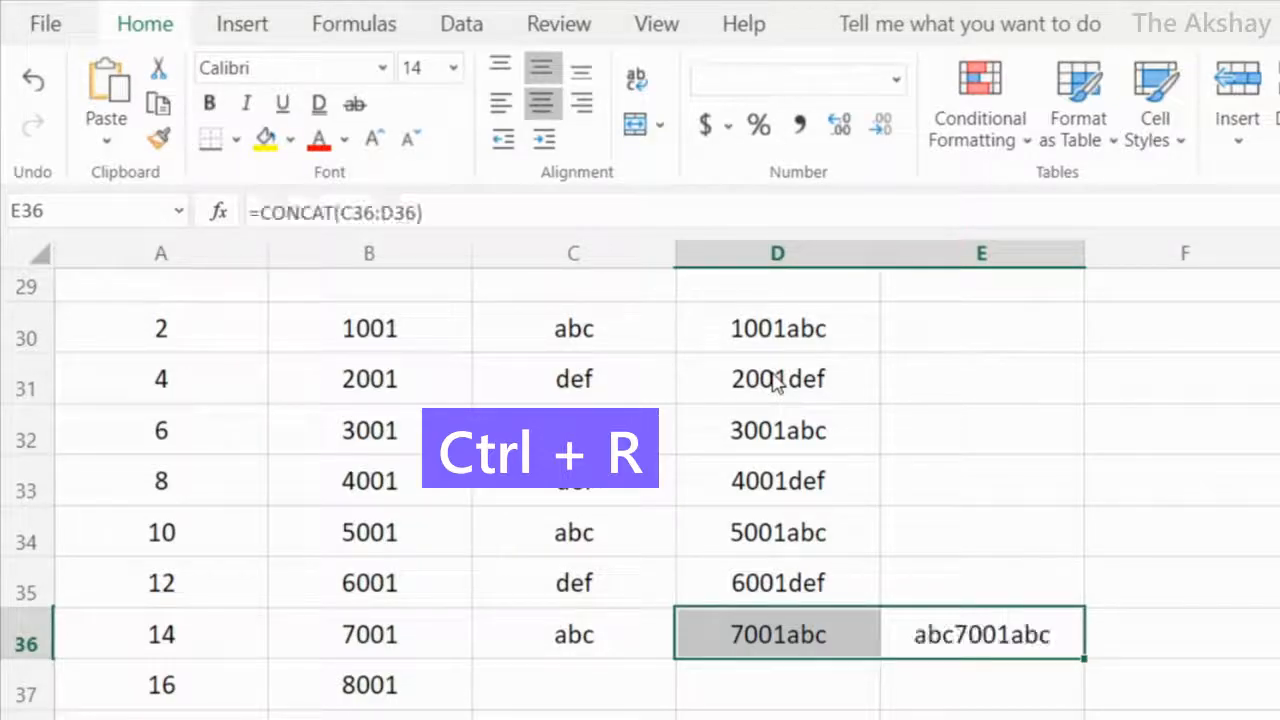
# Step: Compare the copied formula and joined result in E36 with its source cells C36 and D36
pyautogui.press('Left')
pyautogui.press('Left')
pyautogui.press('Right')
pyautogui.press('Left')
pyautogui.hotkey('shift', 'Right')
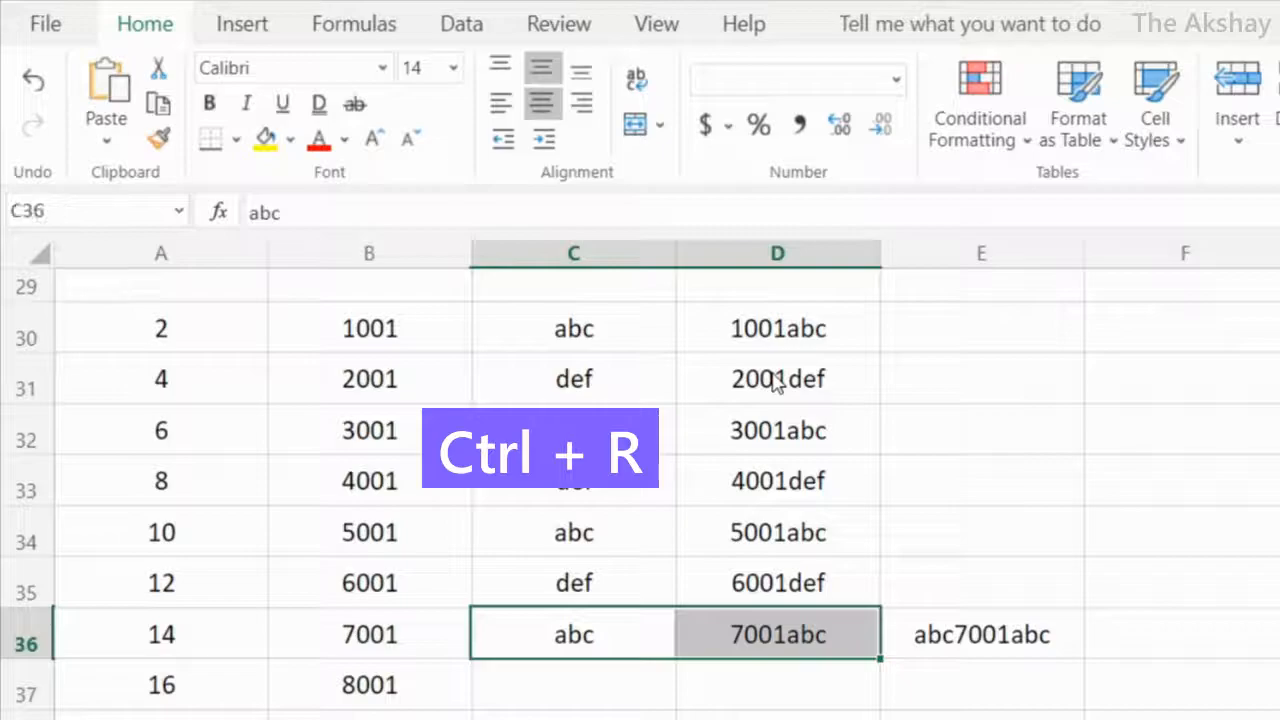
pyautogui.press('Right')
pyautogui.press('Right')
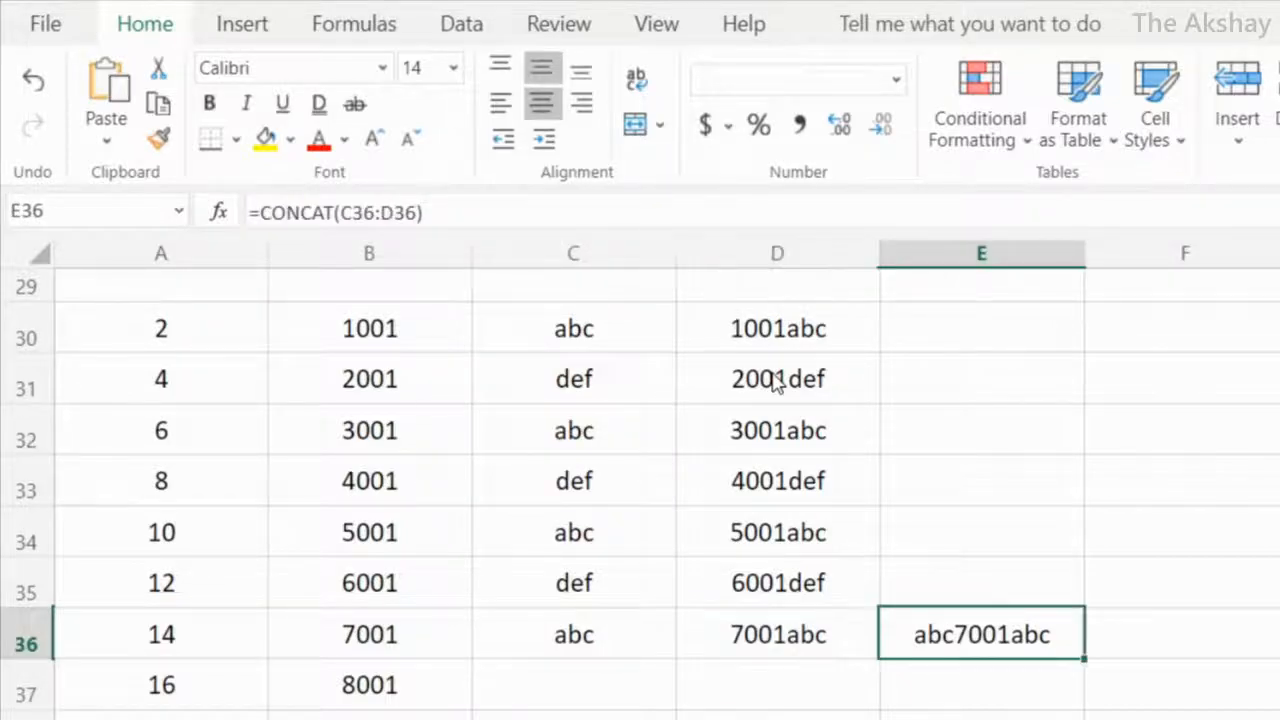
pyautogui.press('Left')
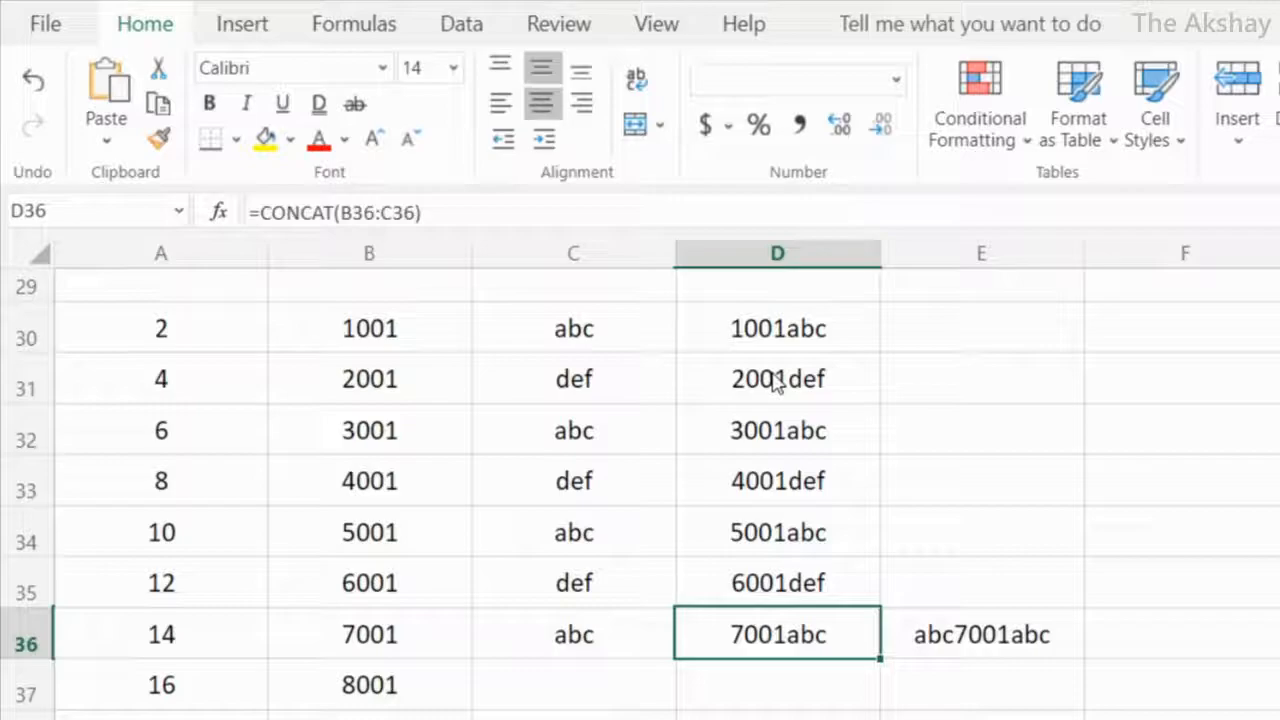
# Step: Enter the text Product1 in cell B42, in the empty area below the number series
pyautogui.scroll(-3, 772, 380)
pyautogui.click(174, 480)
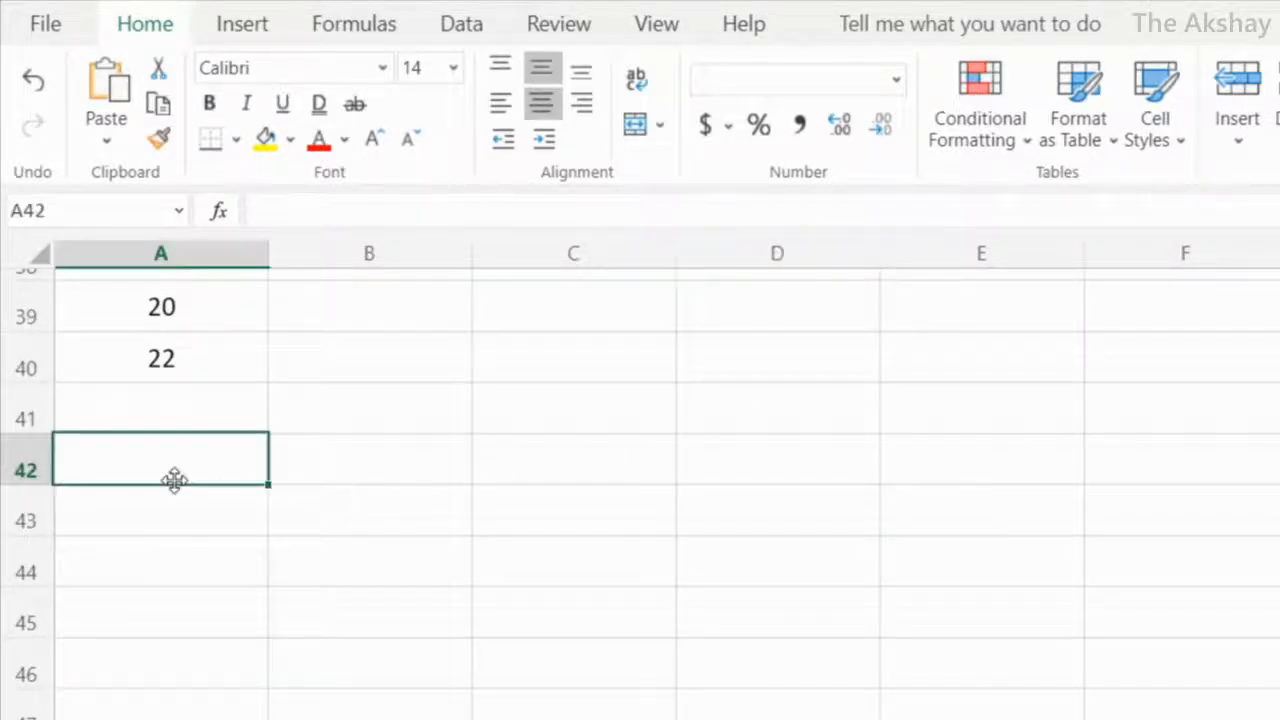
pyautogui.click(437, 475)
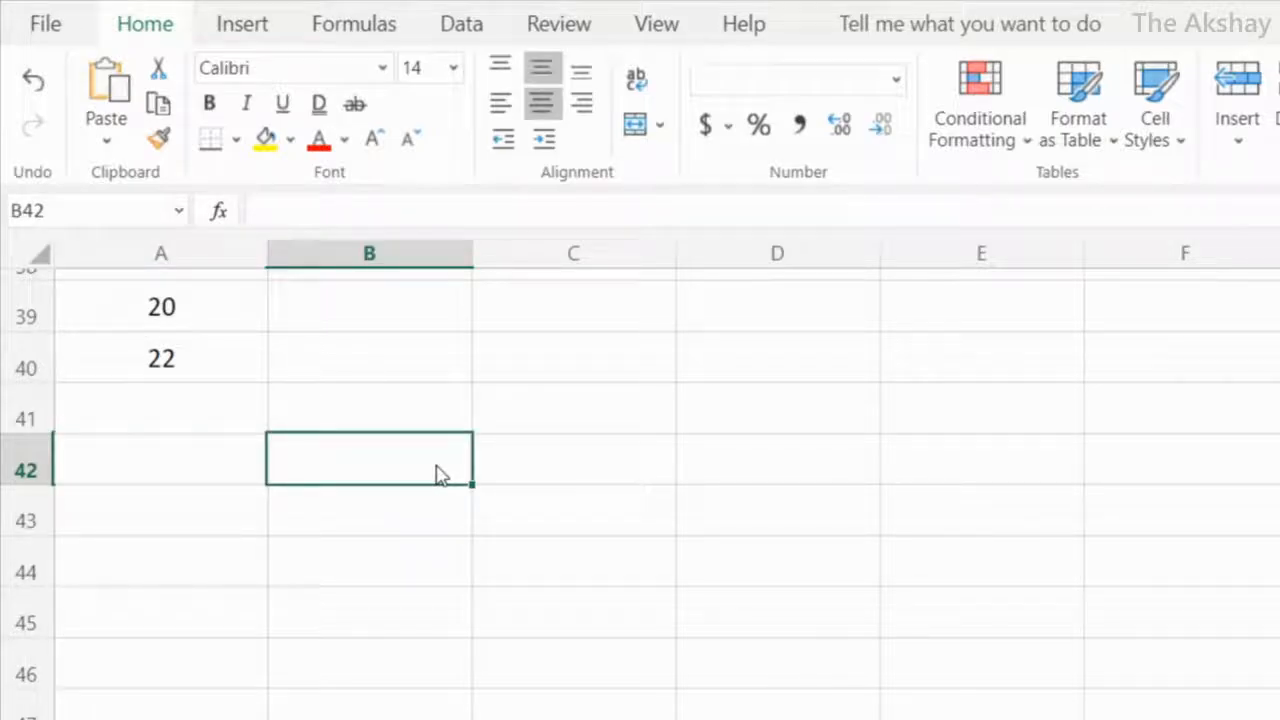
pyautogui.write('Procu')
pyautogui.press('BackSpace')
pyautogui.press('BackSpace')
pyautogui.write('duct1')
pyautogui.press('Return')
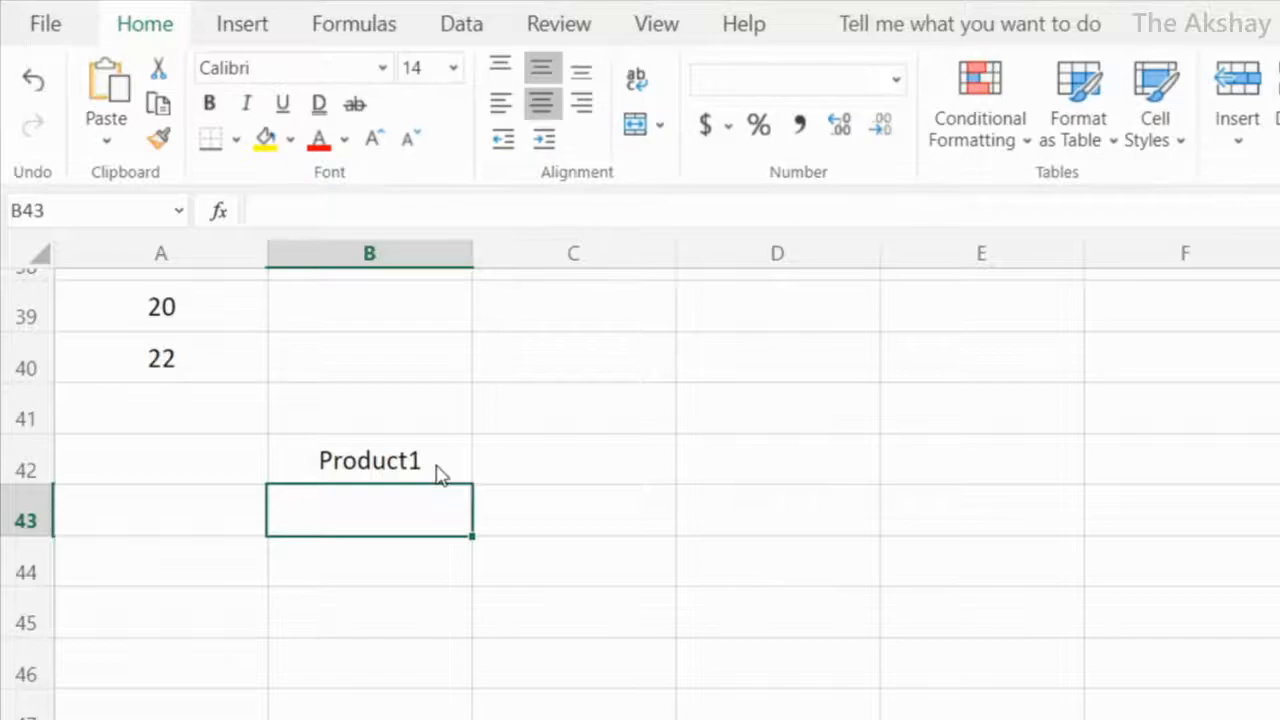
# Step: Autofill Product1 from cell B42 one cell right to C42 and one cell left to A42
pyautogui.click(437, 475)
pyautogui.moveTo(471, 480); pyautogui.dragTo(591, 481)
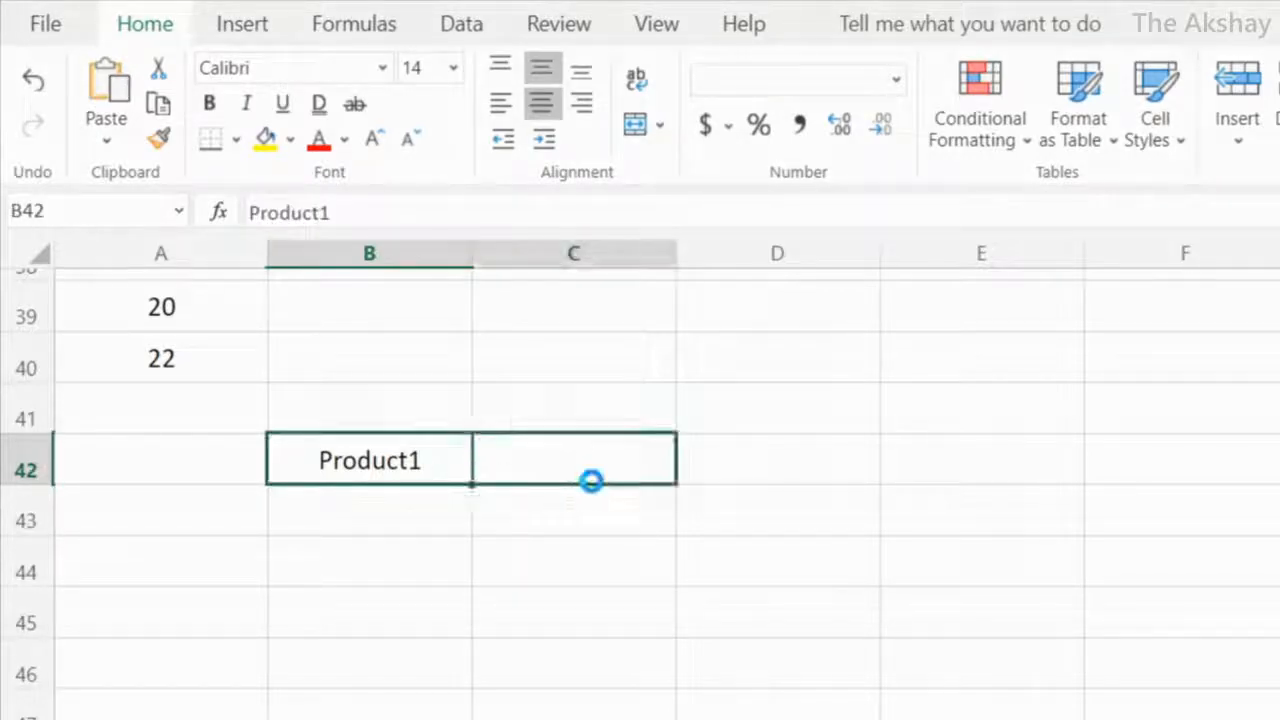
pyautogui.click(428, 477)
pyautogui.moveTo(470, 481); pyautogui.dragTo(160, 458)
# Step: Autofill Product1 from cell B42 one cell up to B41 and one cell down to B43, then reselect B42
pyautogui.click(393, 478)
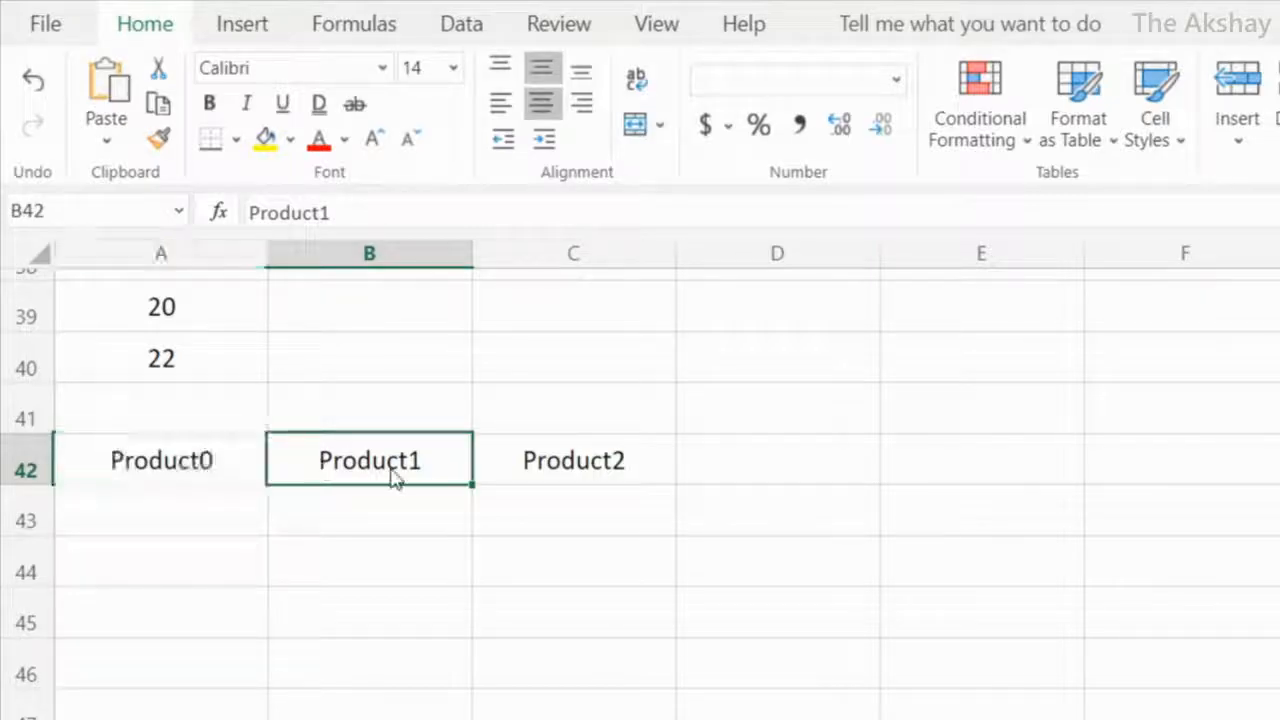
pyautogui.moveTo(472, 482); pyautogui.dragTo(471, 420)
pyautogui.click(420, 471)
pyautogui.moveTo(470, 486); pyautogui.dragTo(471, 517)
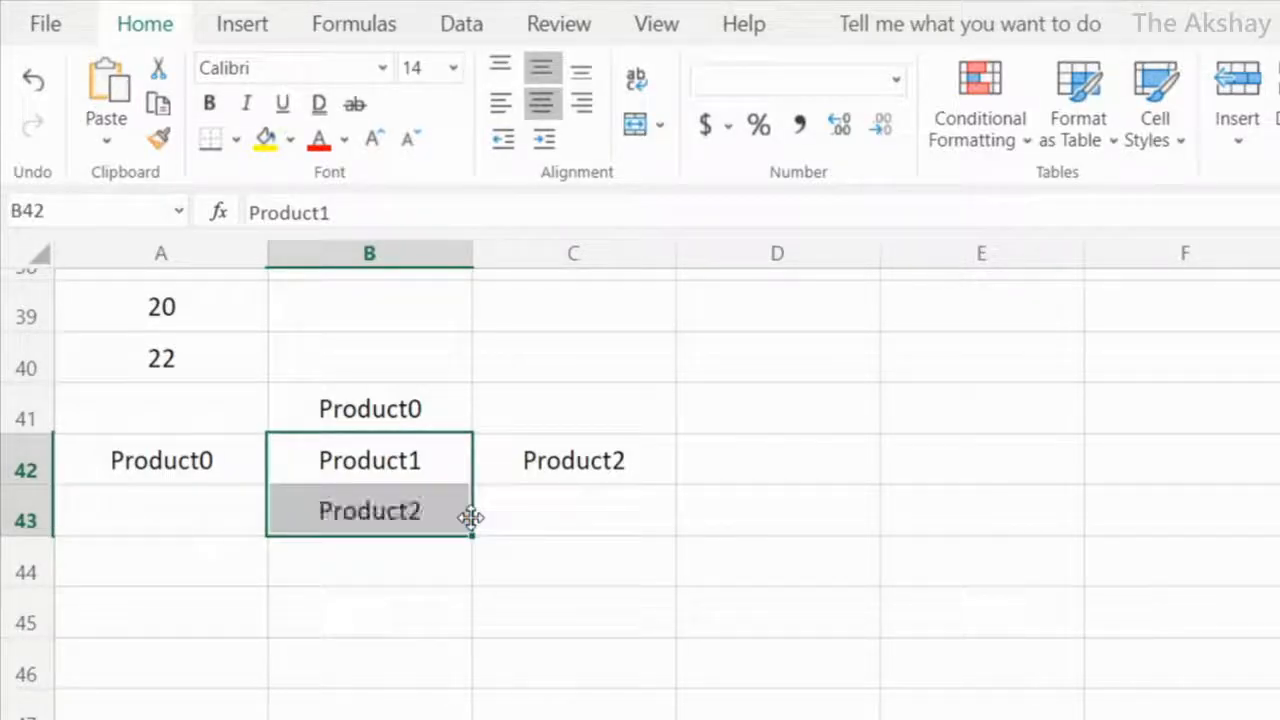
pyautogui.click(445, 470)
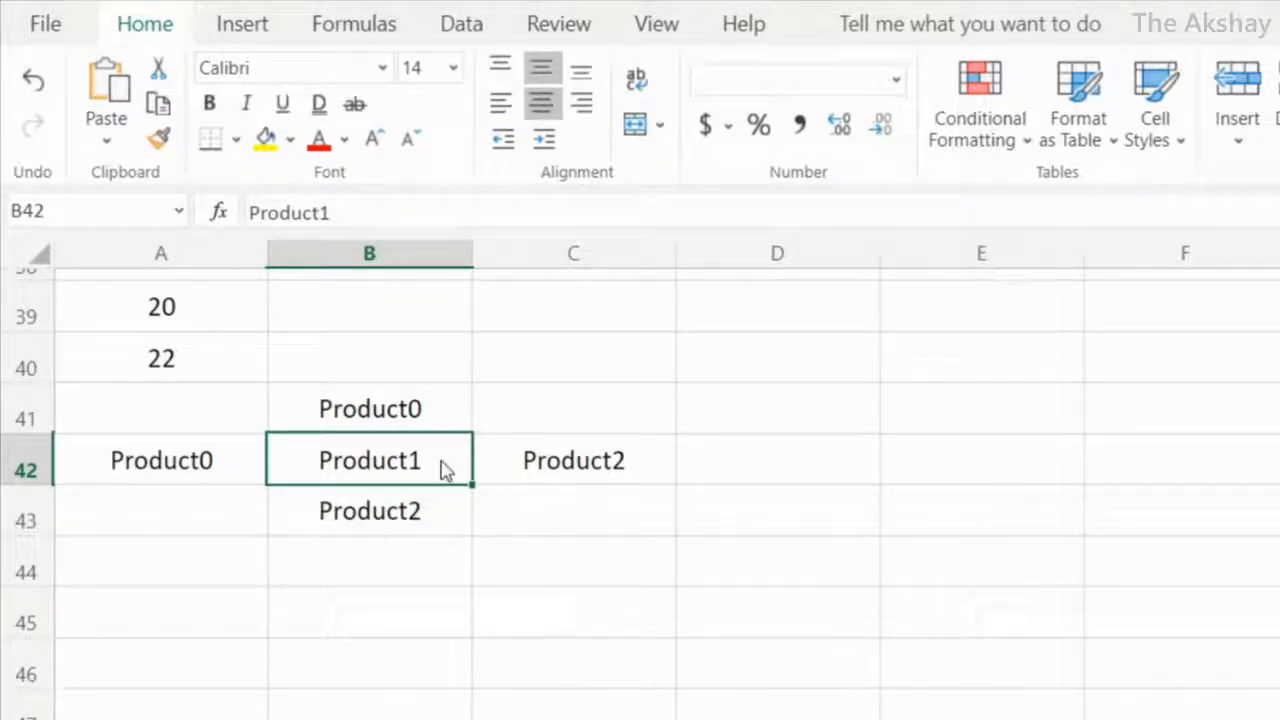